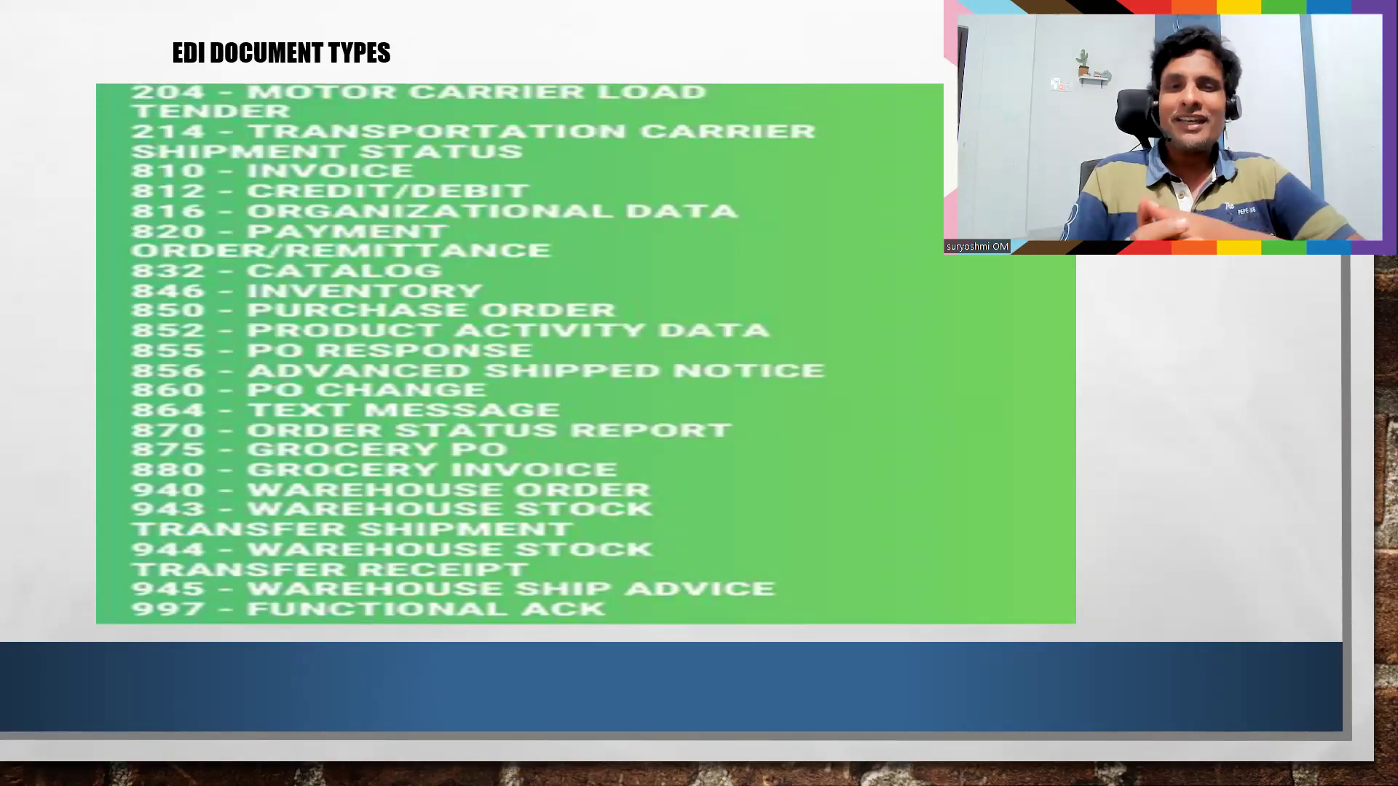
Advance the PowerPoint slideshow to the title-only VOE2 AND VOE4 slide
click(211, 359)
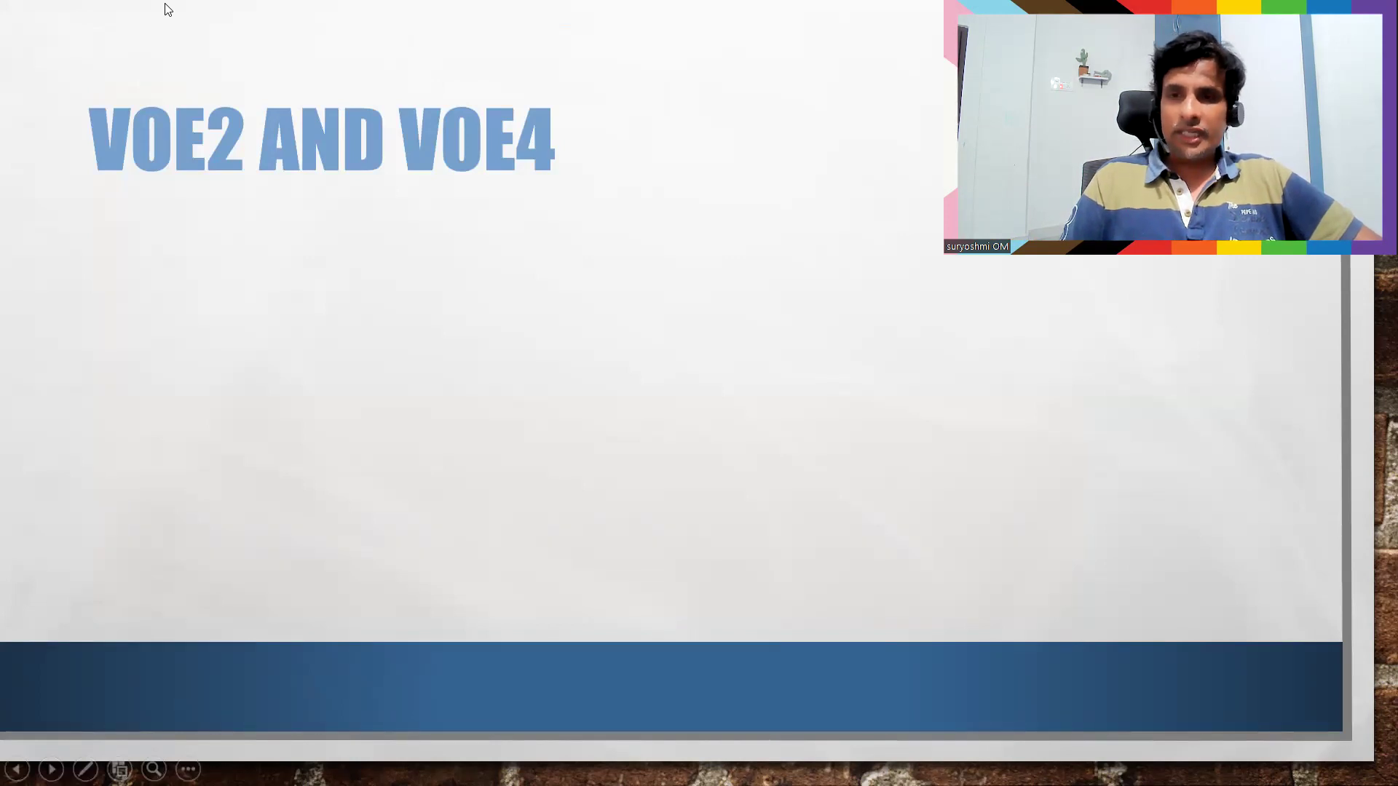
Browse the Udemy instructor's course list in Chrome, then return to the top of the profile
key(alt+Tab)
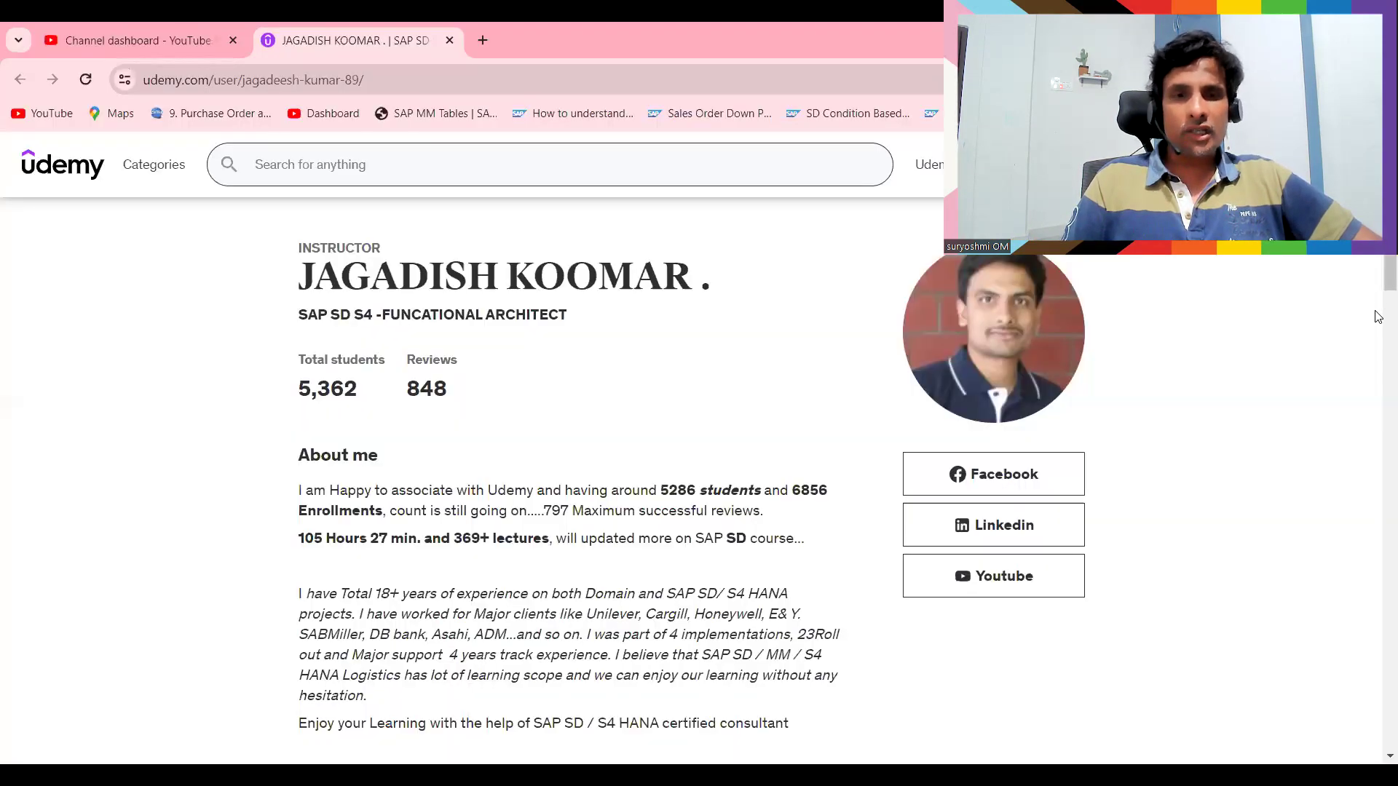
scroll(1378, 334, down, 2)
scroll(1377, 334, down, 2)
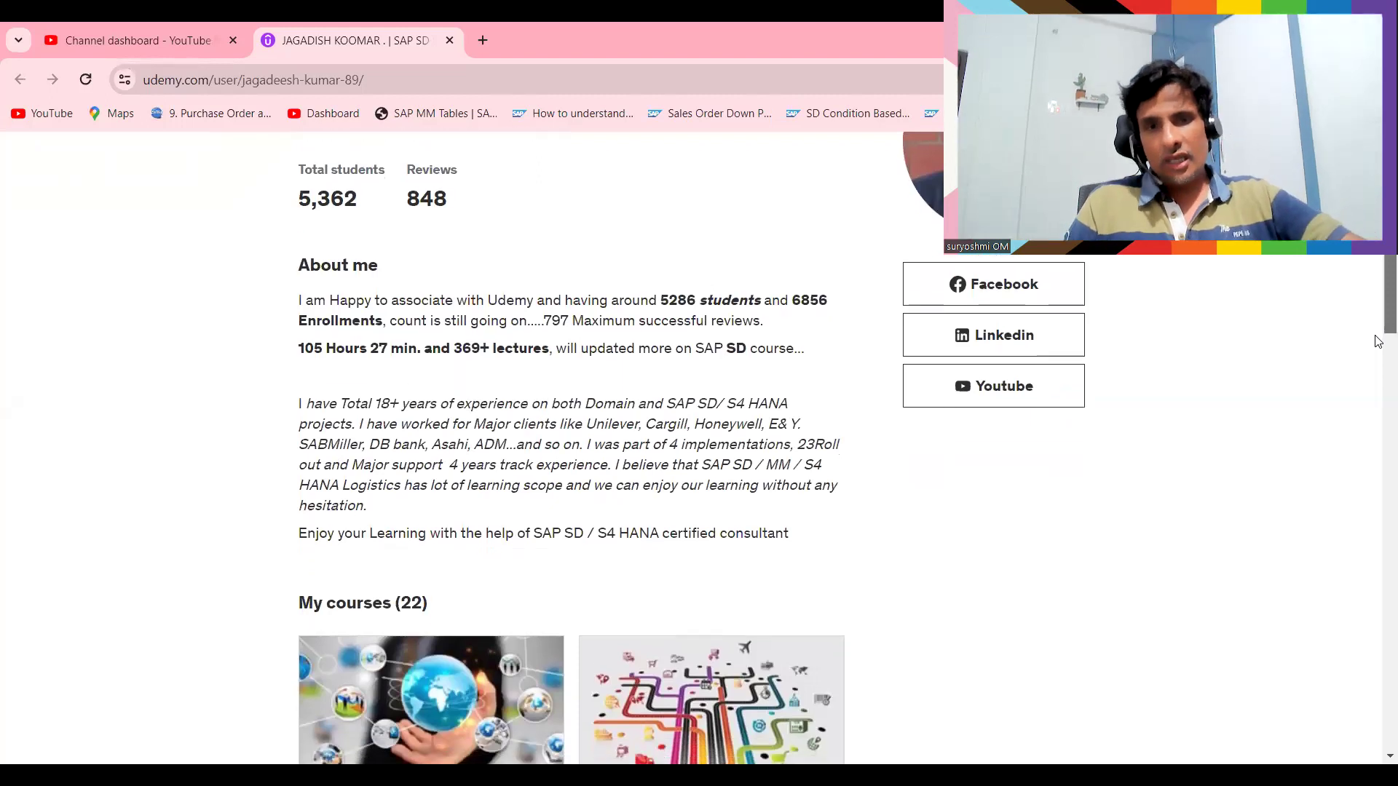
scroll(1378, 391, down, 4)
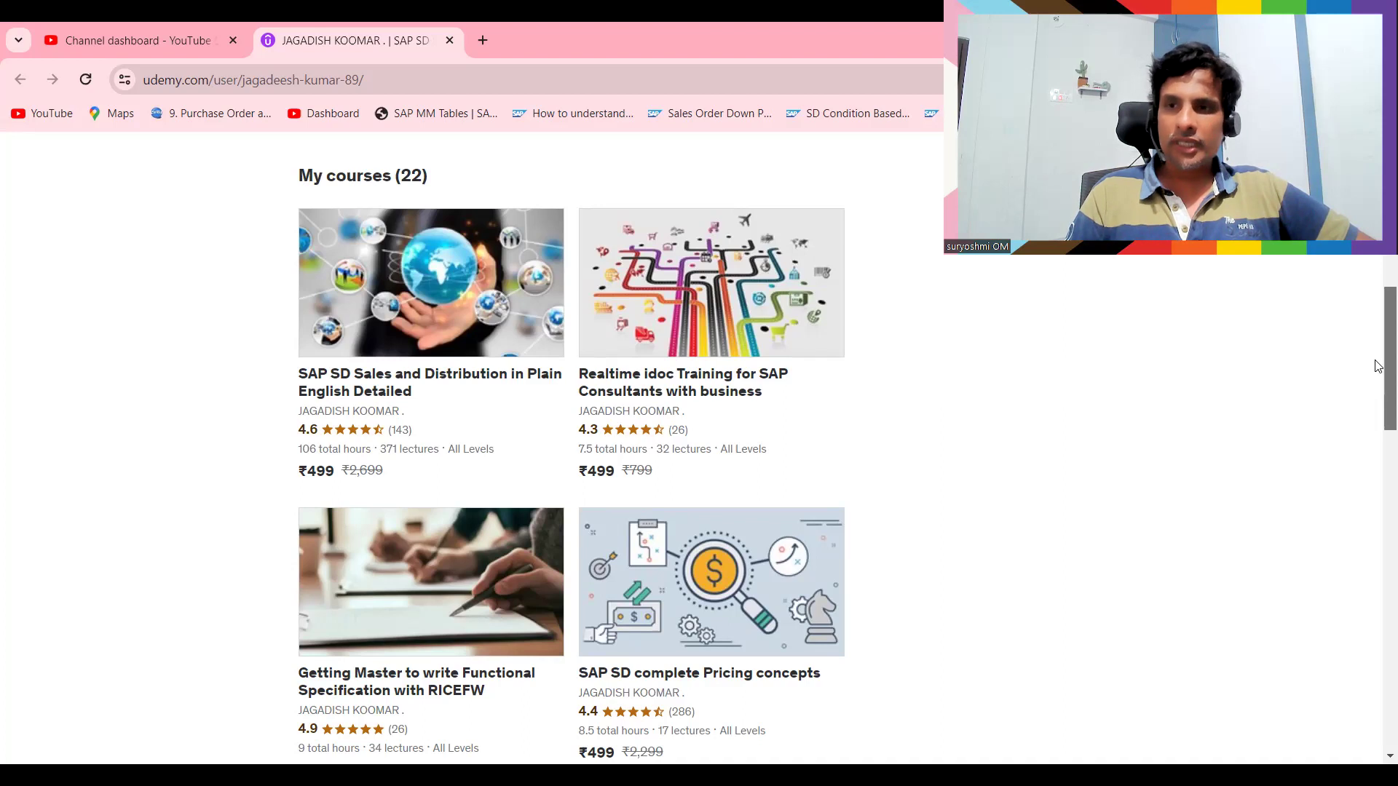
drag(1377, 364, 1380, 428)
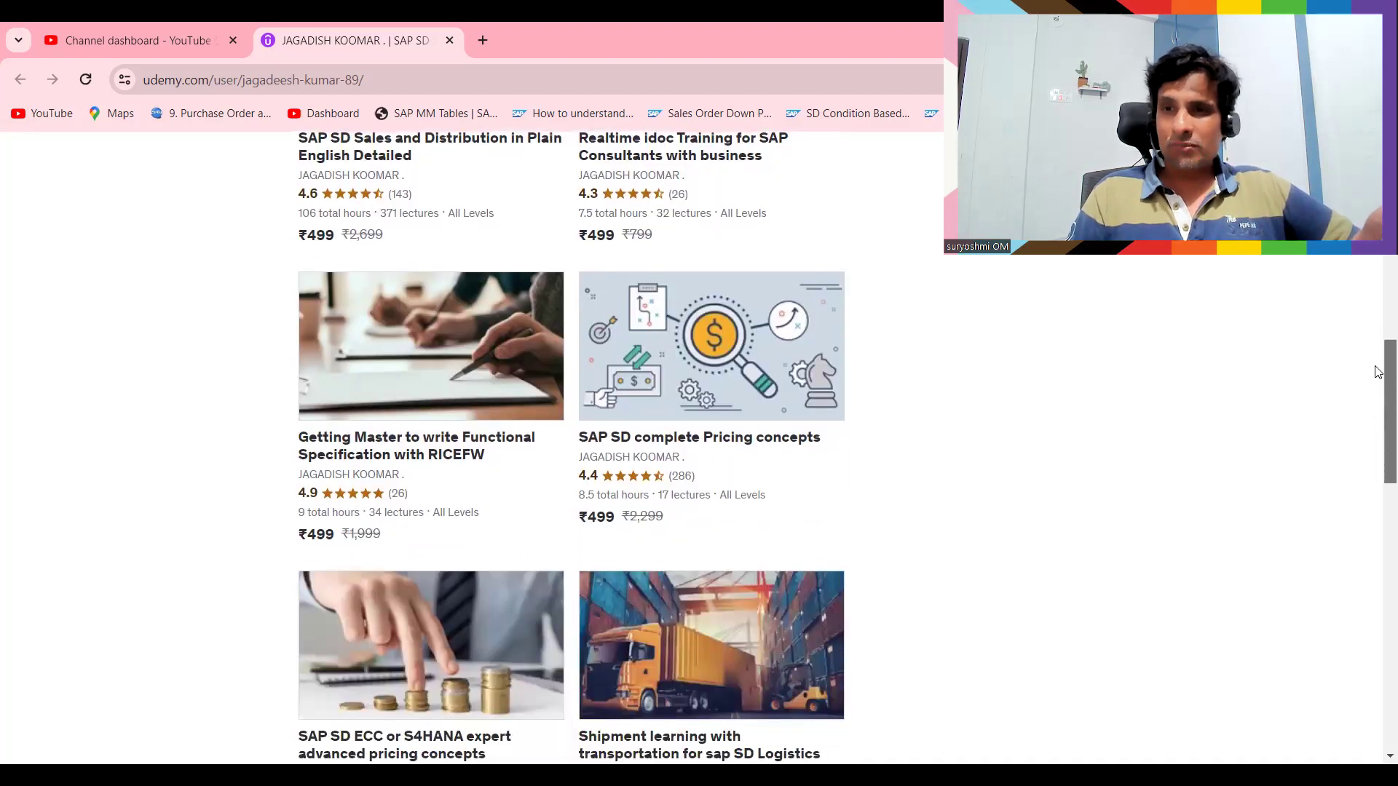
drag(1377, 402, 1378, 610)
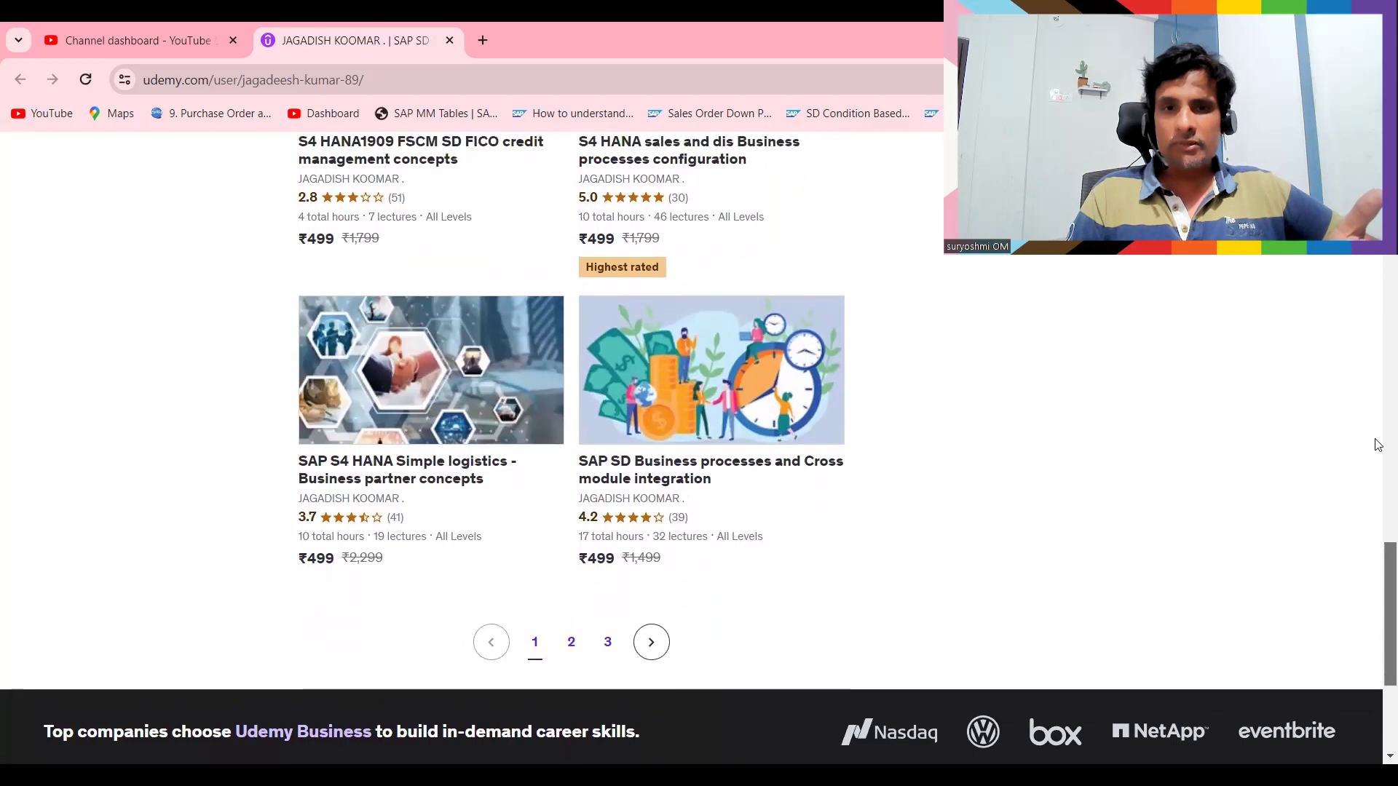
scroll(1378, 445, up, 5)
key(Home)
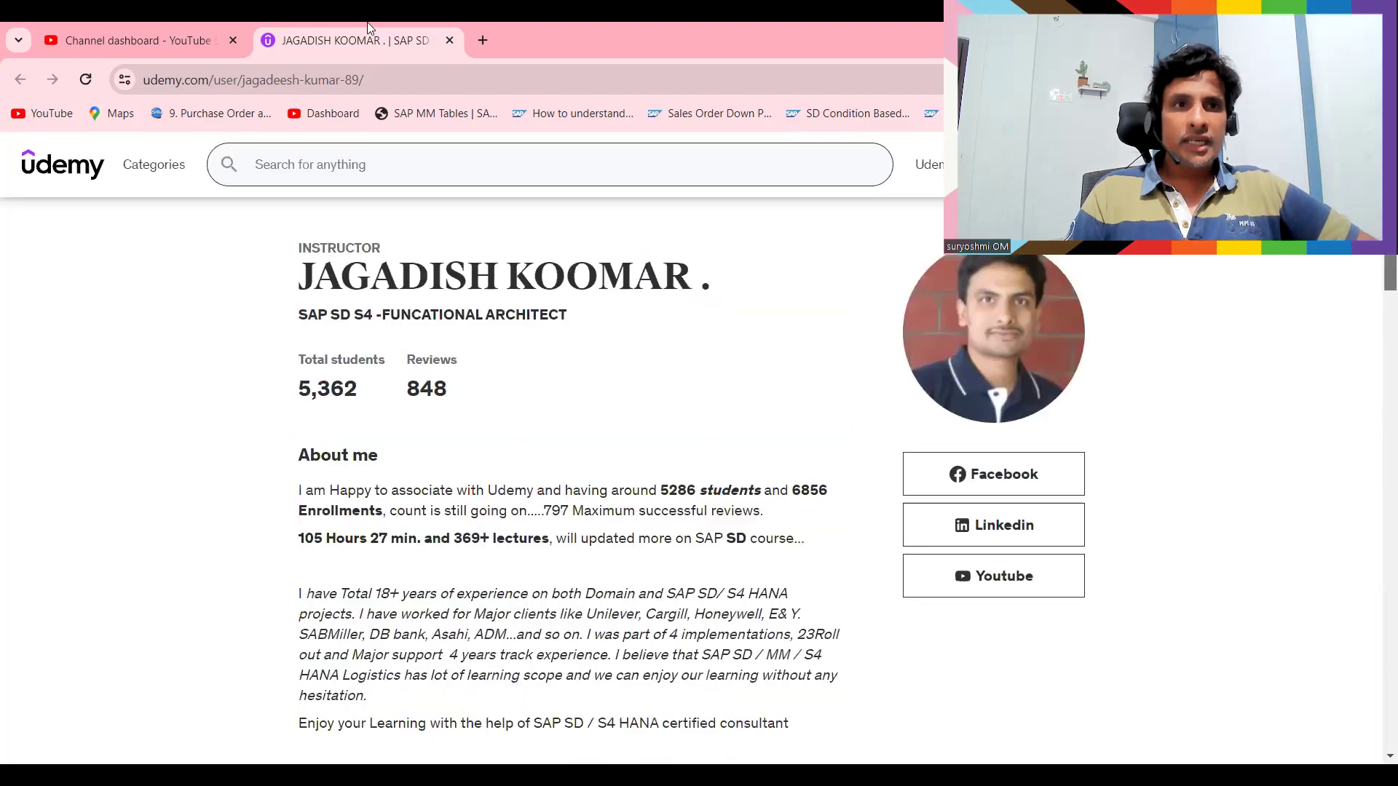
Switch to SAP GUI and enter transaction code voe2 in the command field
key(ctrl+shift+Tab)
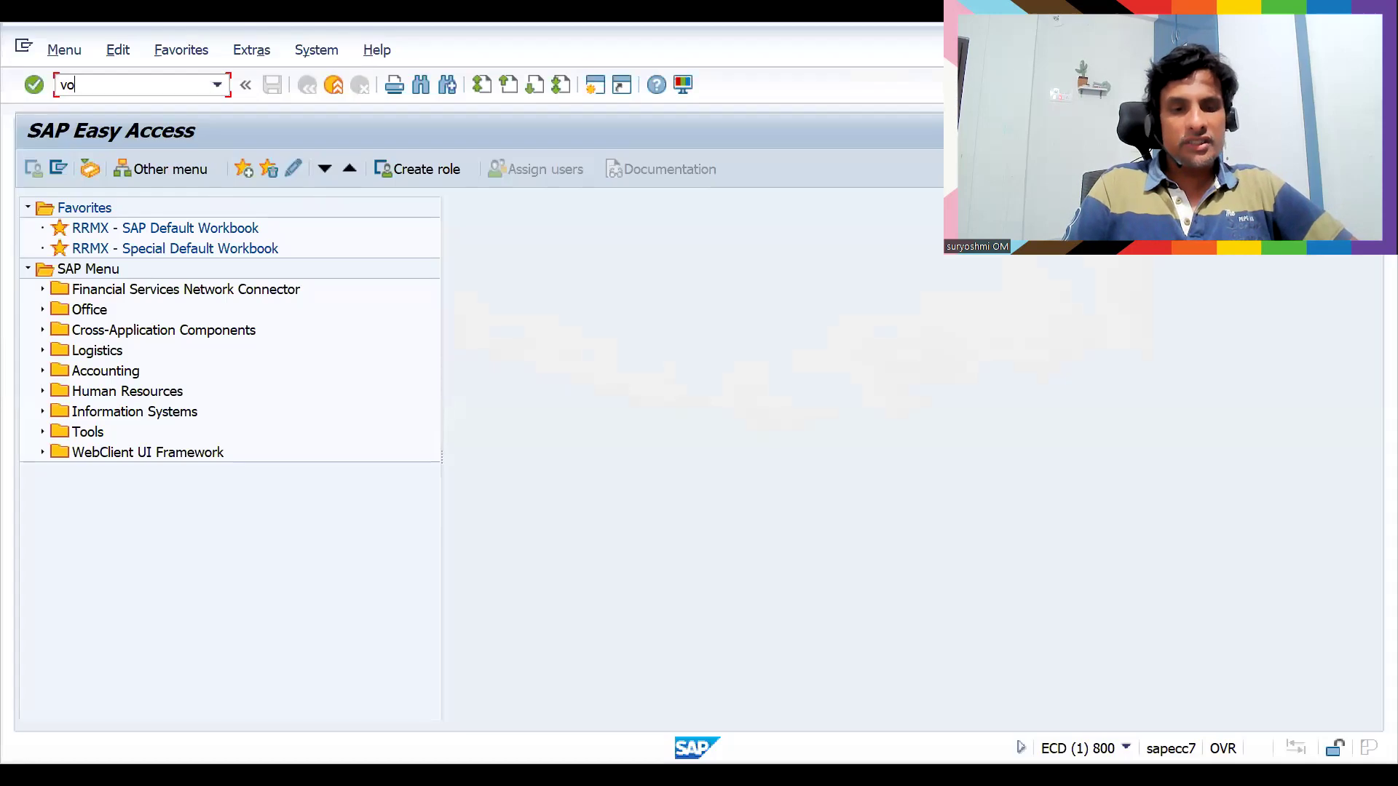
text(e2)
Run VOE2 to list the 17 EDSDC customer–vendor entries in change mode
key(Return)
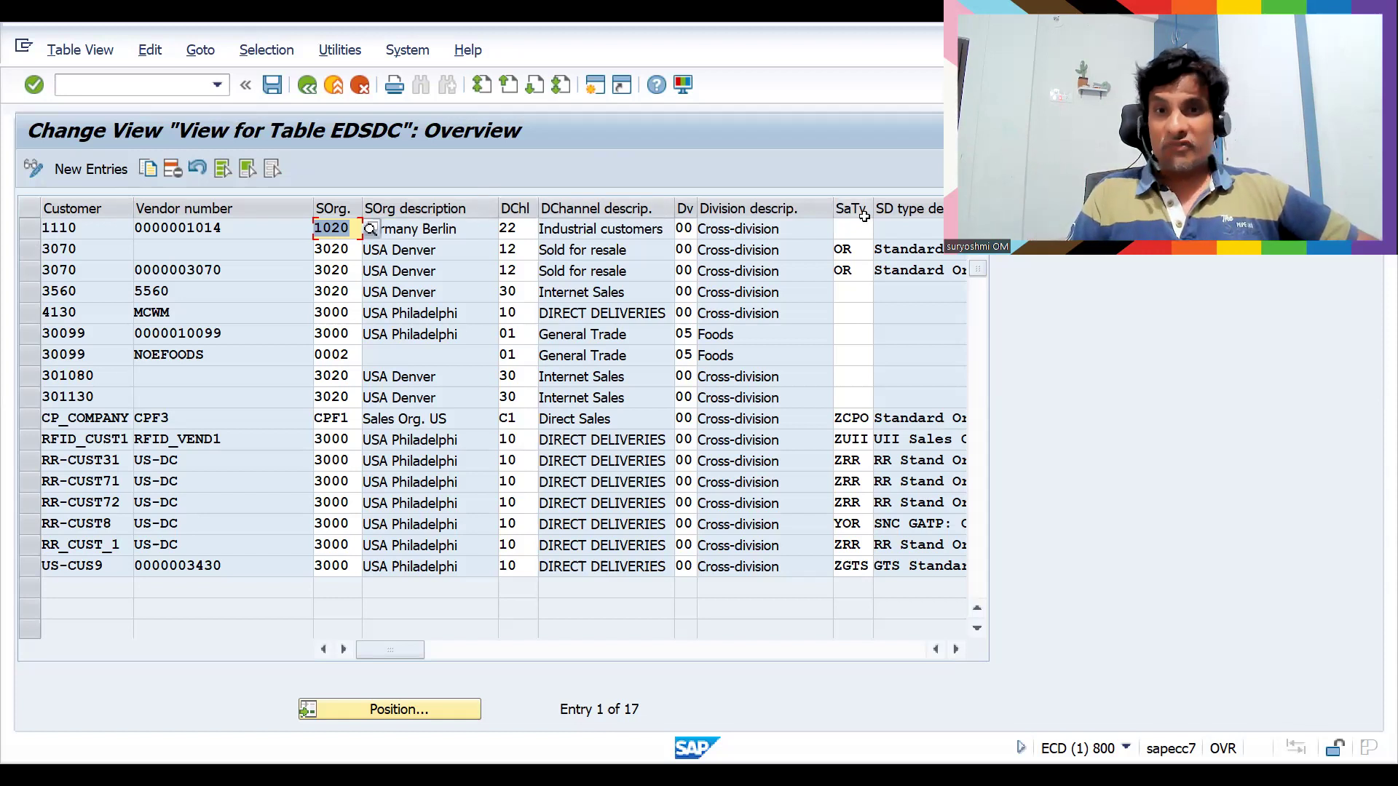
Select customer 1110's SD document type cell and scroll the EDSDC table view
click(866, 228)
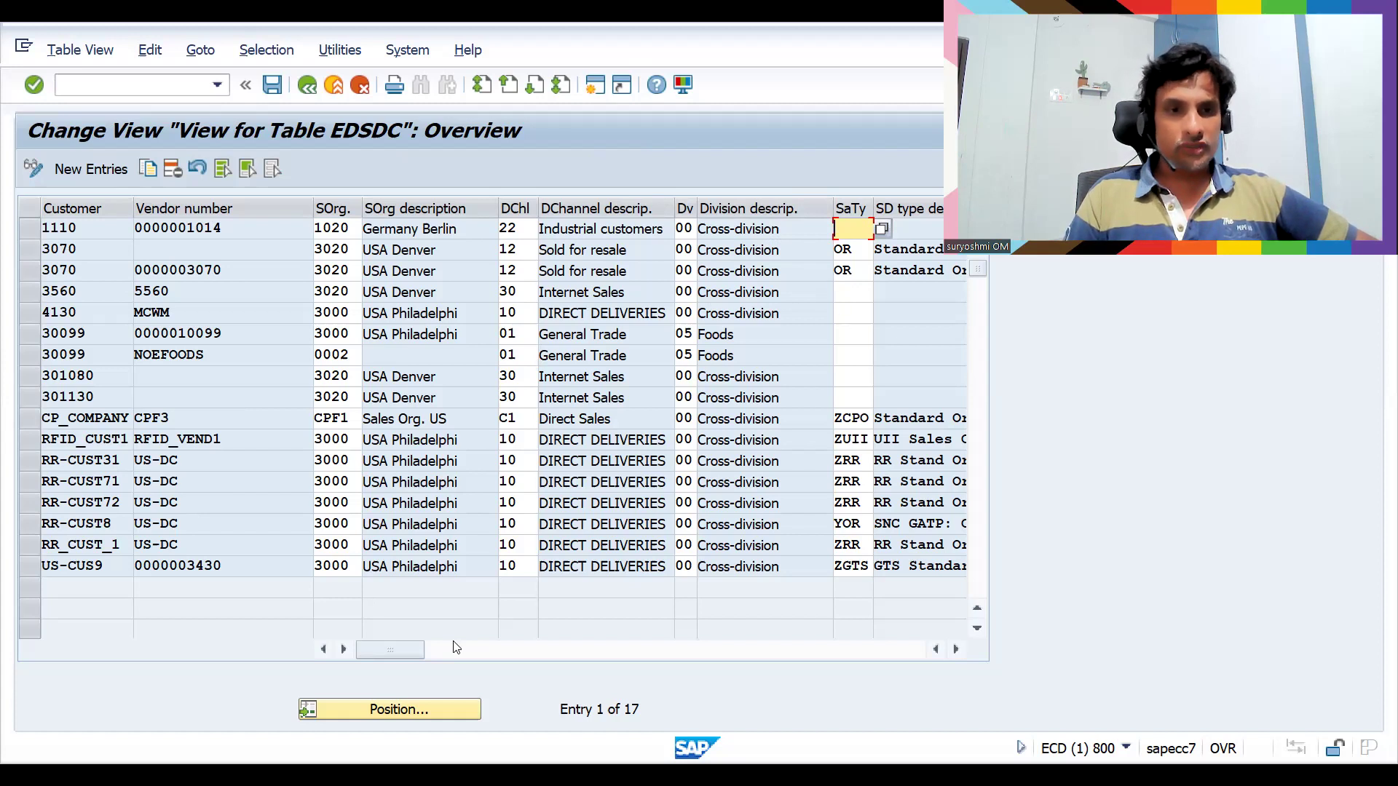
mouse_move(421, 647)
mouse_down()
mouse_move(512, 658)
mouse_move(413, 654)
mouse_up()
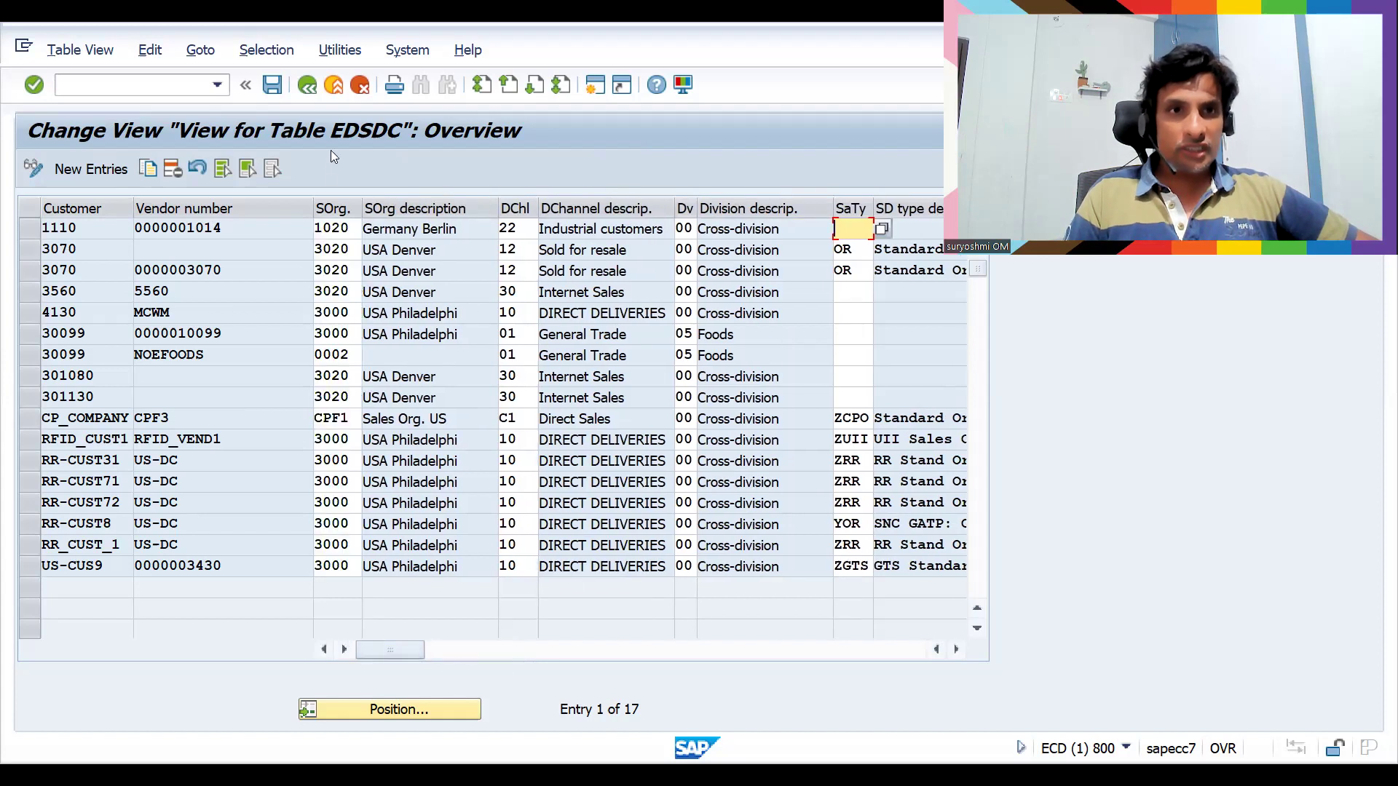
Display all EDSDC table entries in SE16N and inspect the Vendor no. column
click(176, 101)
text(/nse16n)
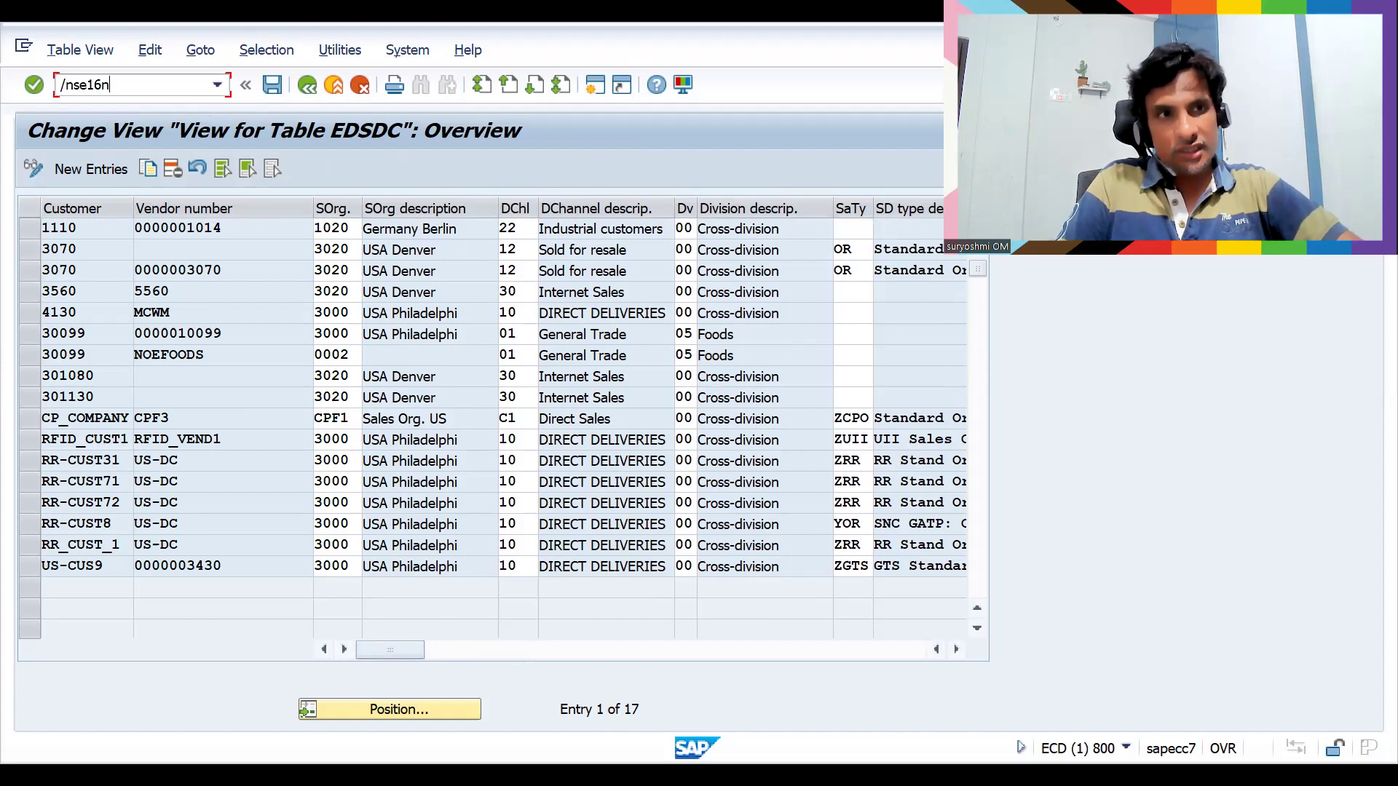
key(Return)
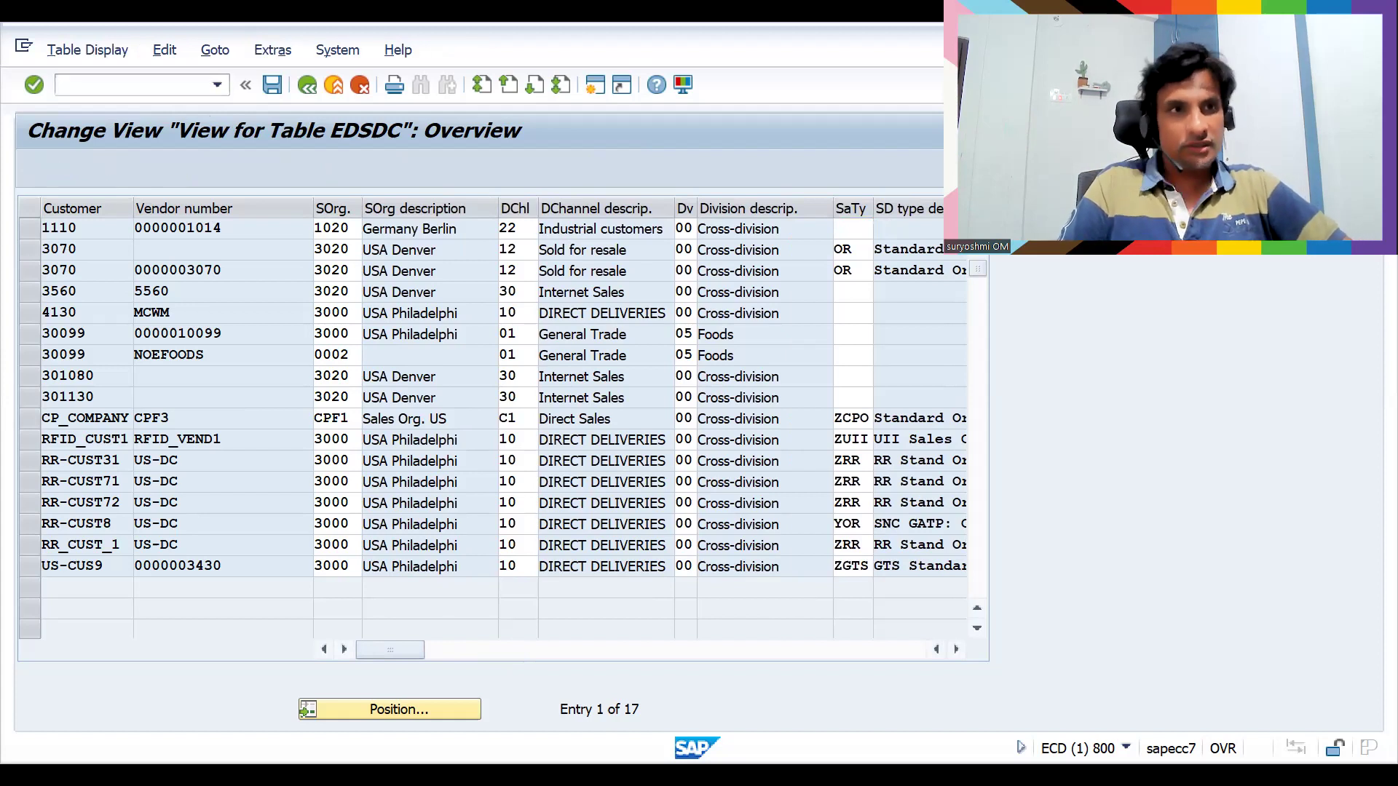
text(ed)
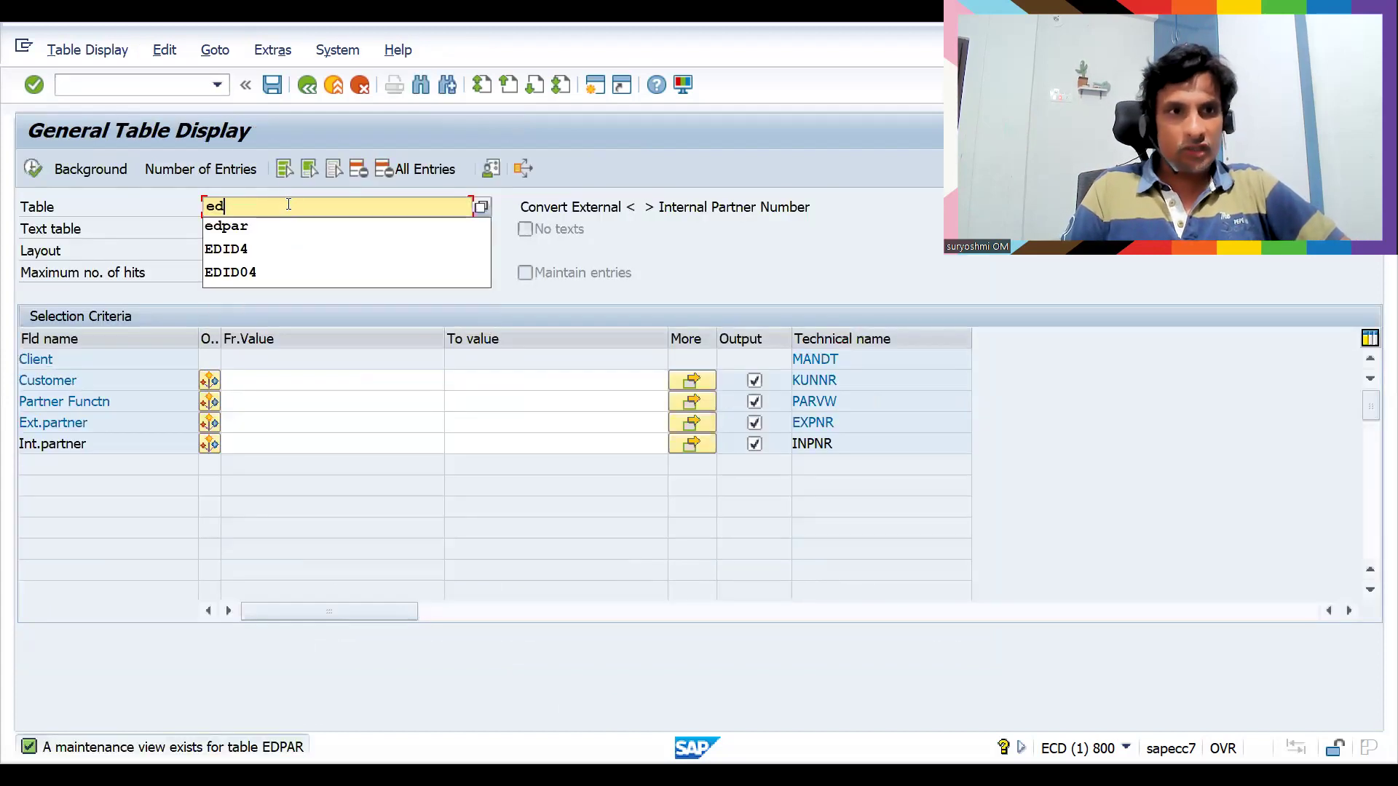
text(sdc)
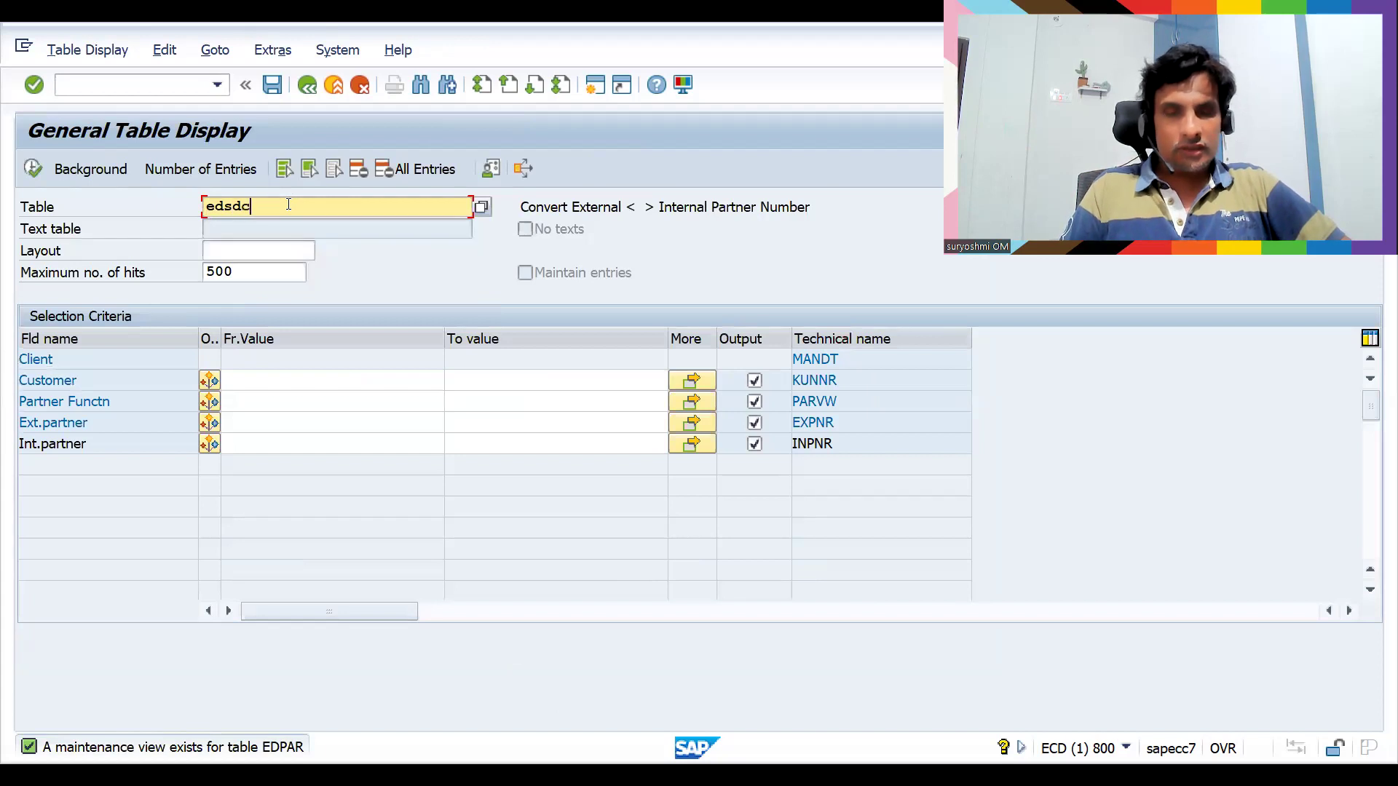
key(Return)
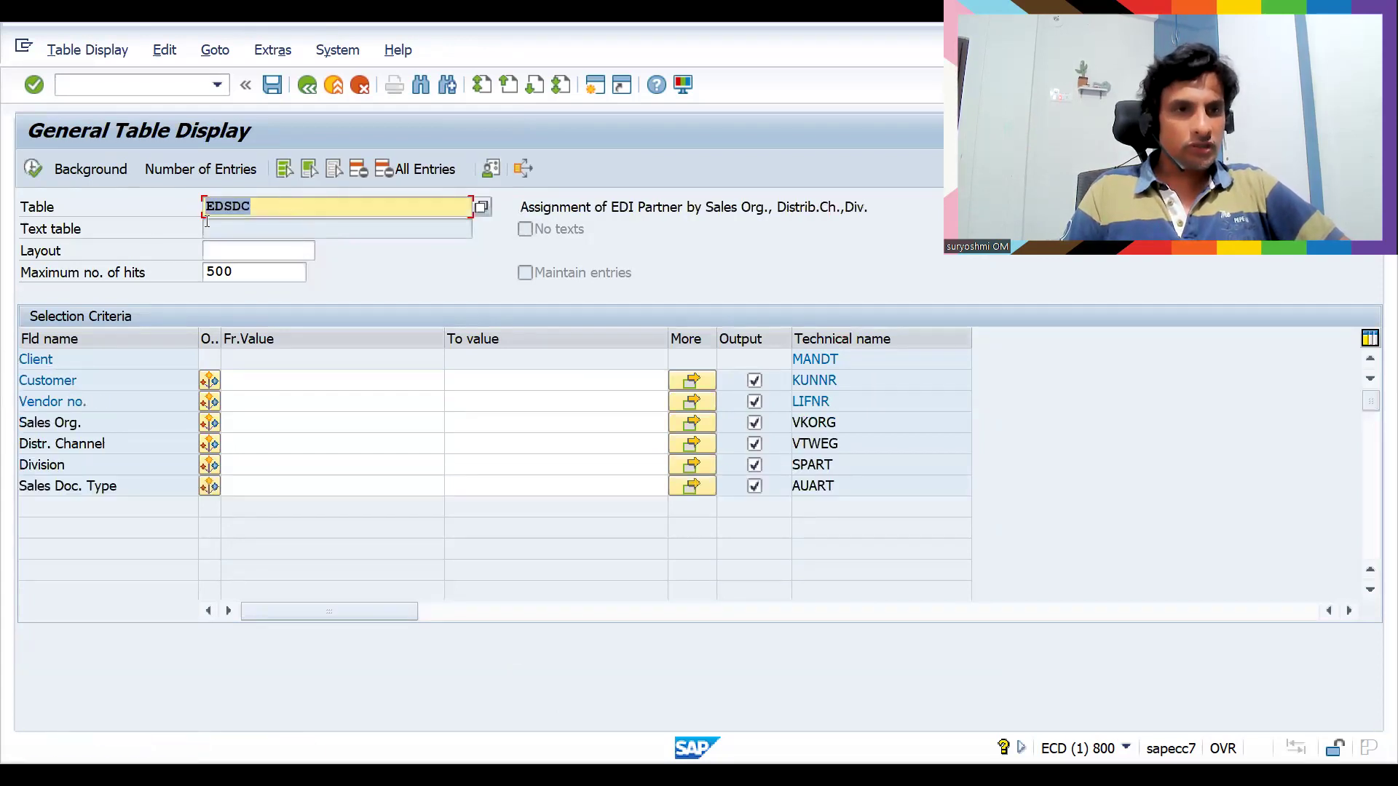
click(34, 170)
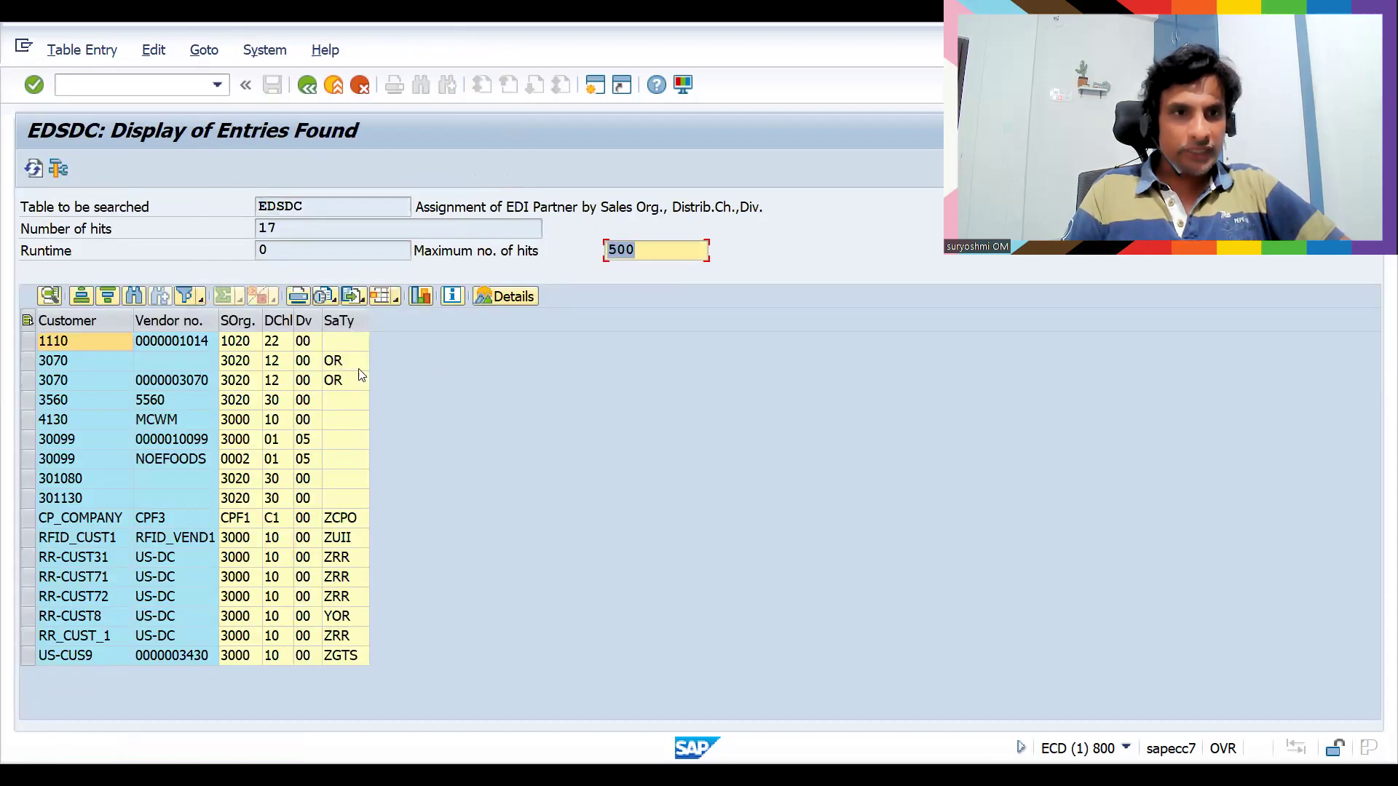
click(345, 323)
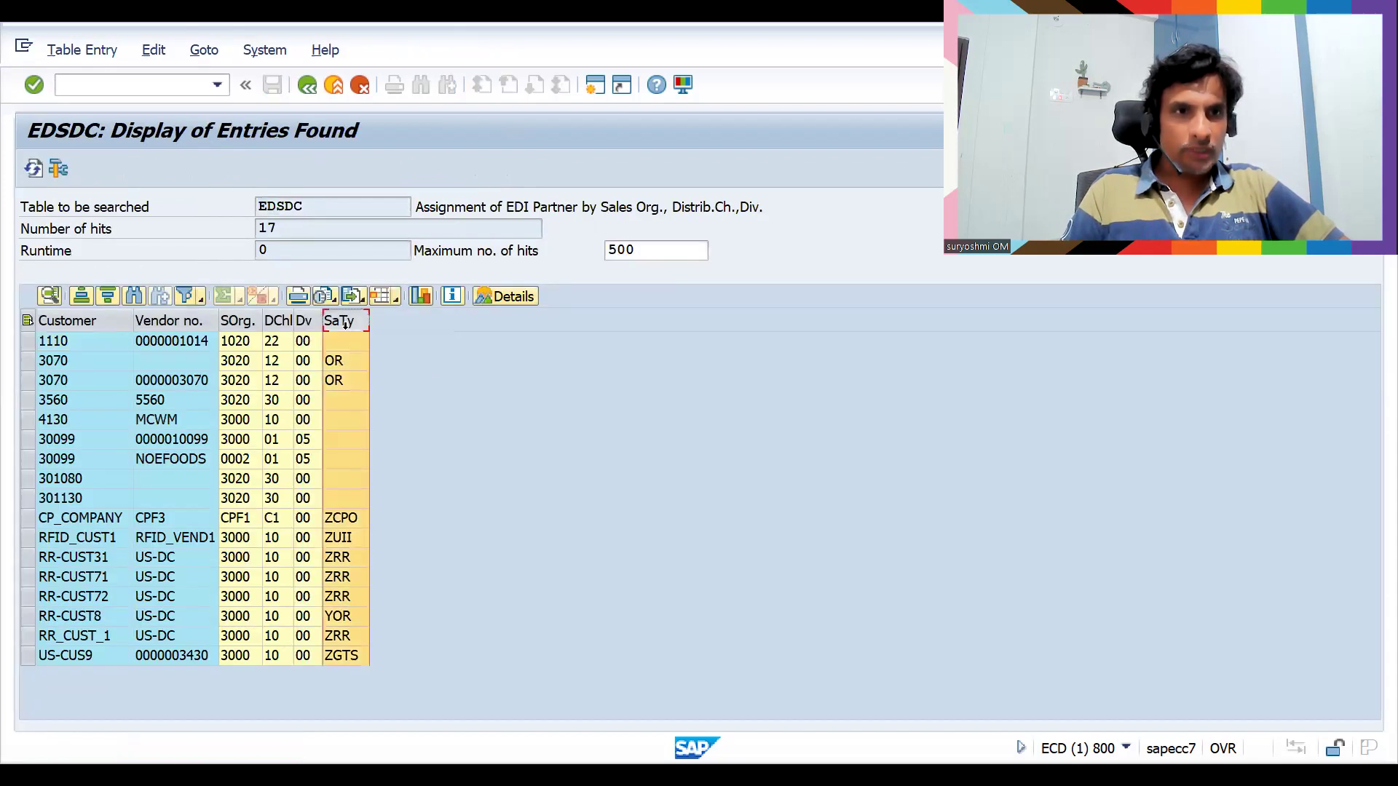
click(193, 324)
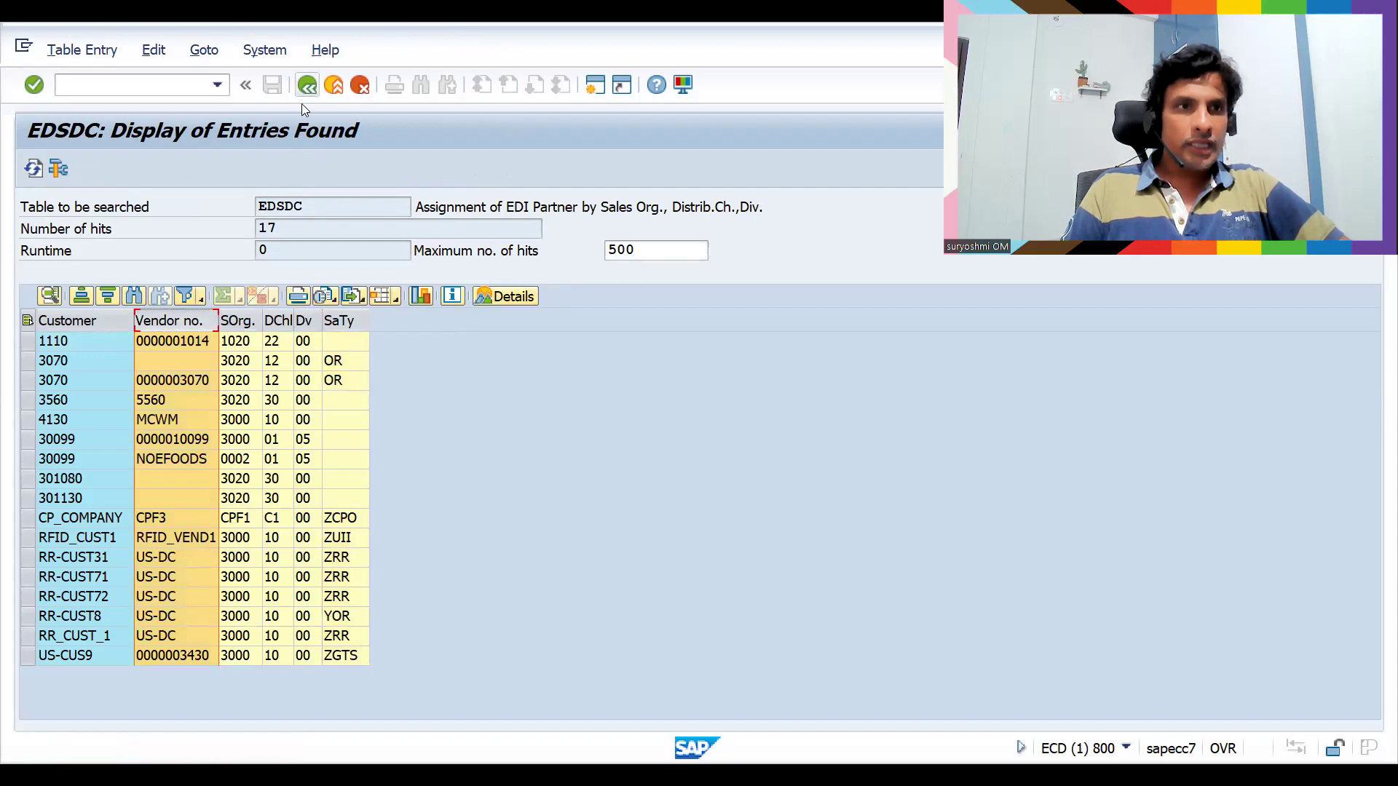
key(F3)
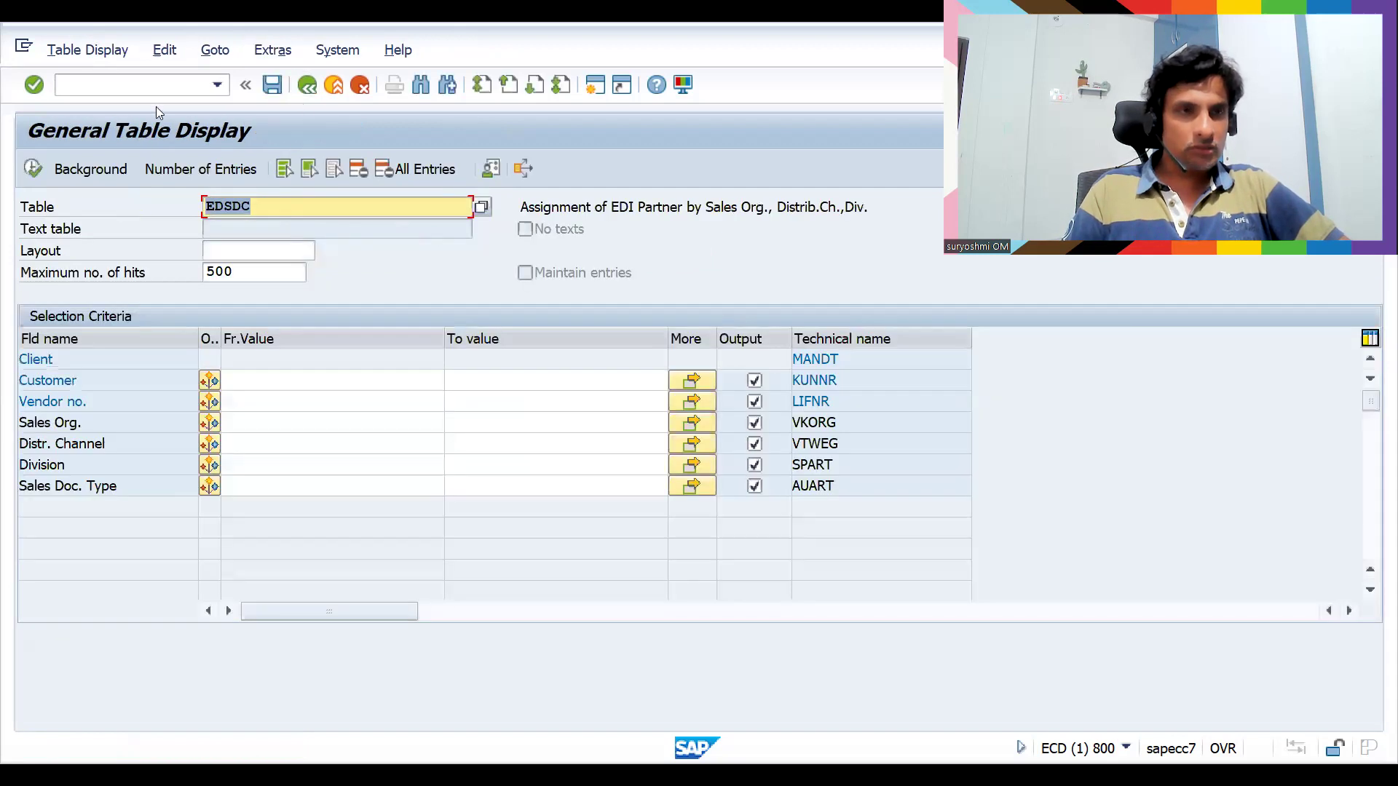
Open the SM30 Maintain Table Views screen with /nsm30
click(316, 217)
click(155, 93)
text(/nsm30)
key(Return)
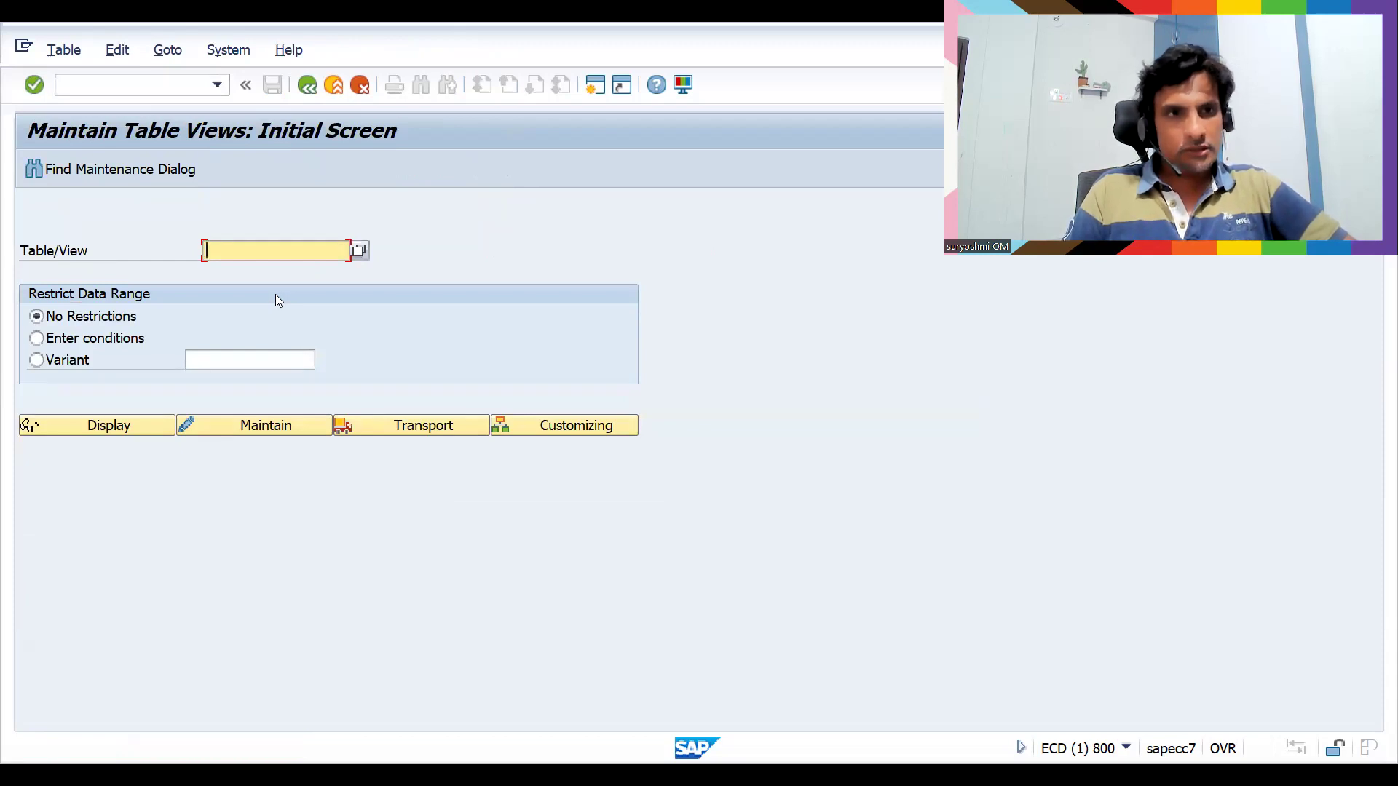
Enter EDSDC in SM30 and look up its customizing activity without specifying a project
text(edsdc)
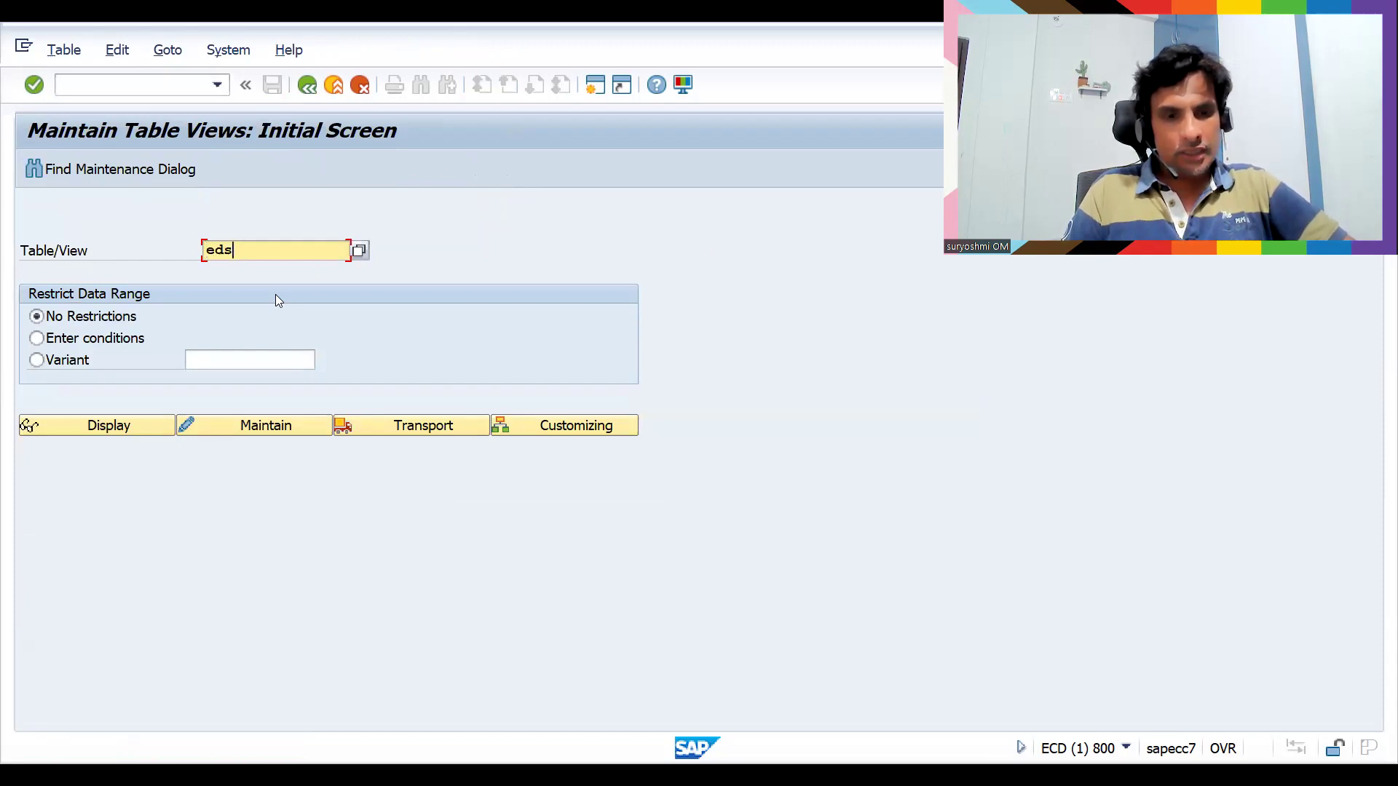
click(251, 430)
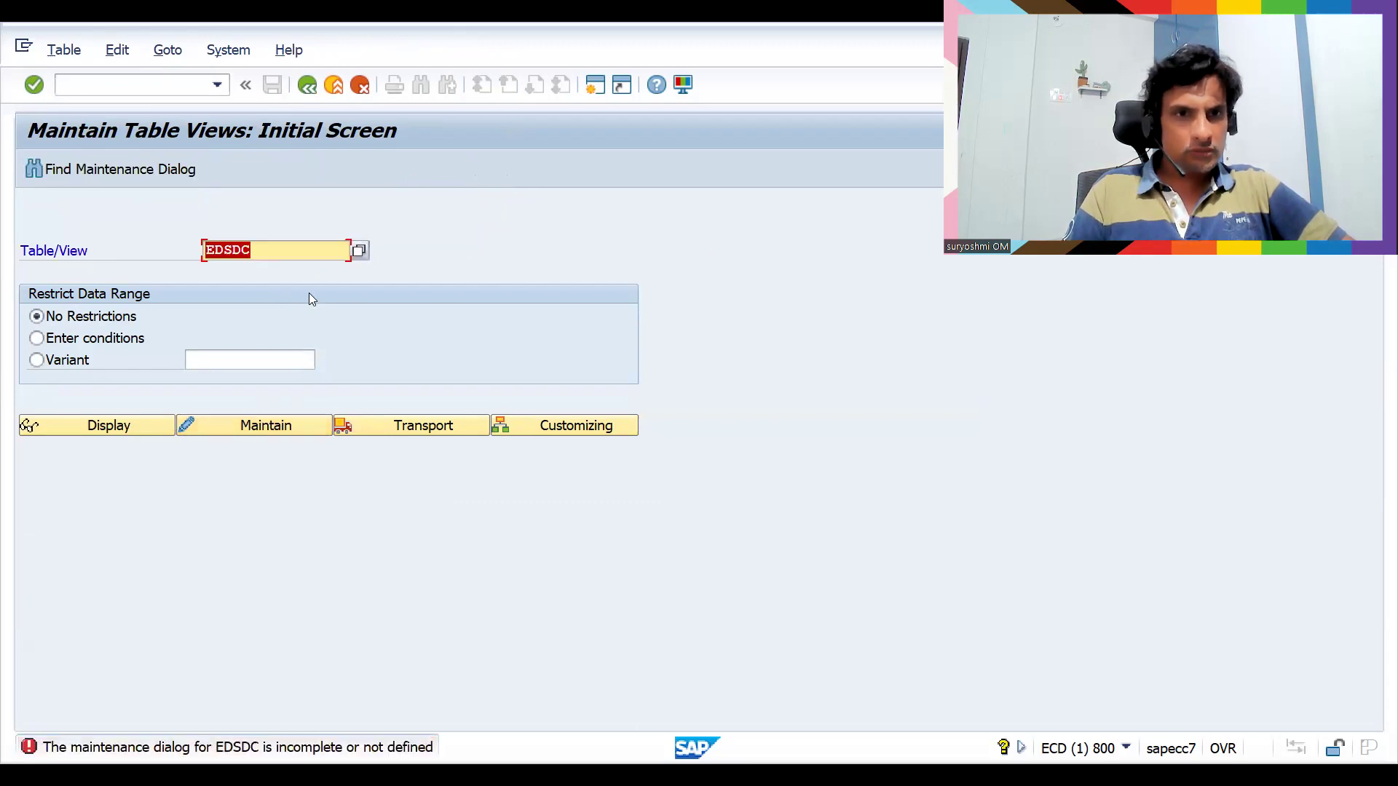
click(582, 429)
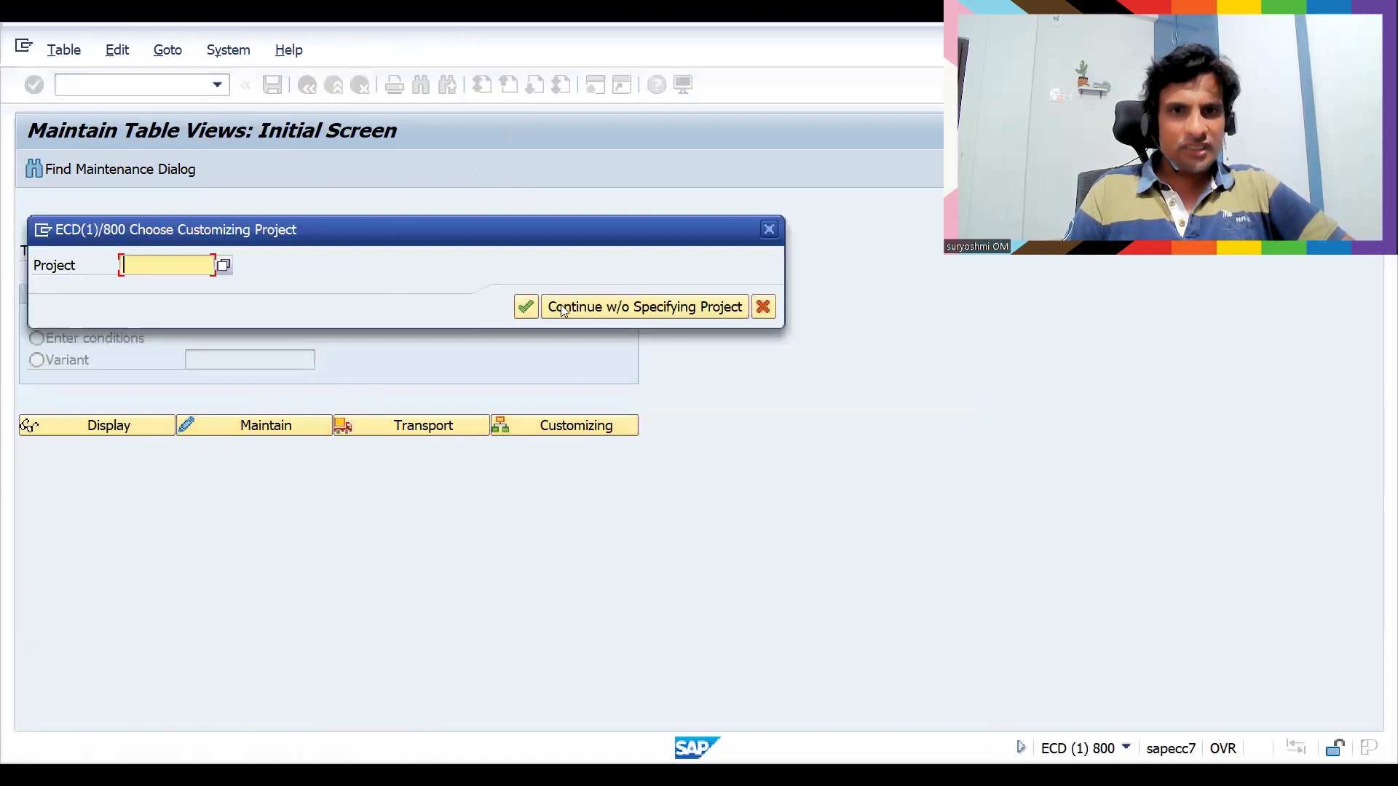
click(606, 313)
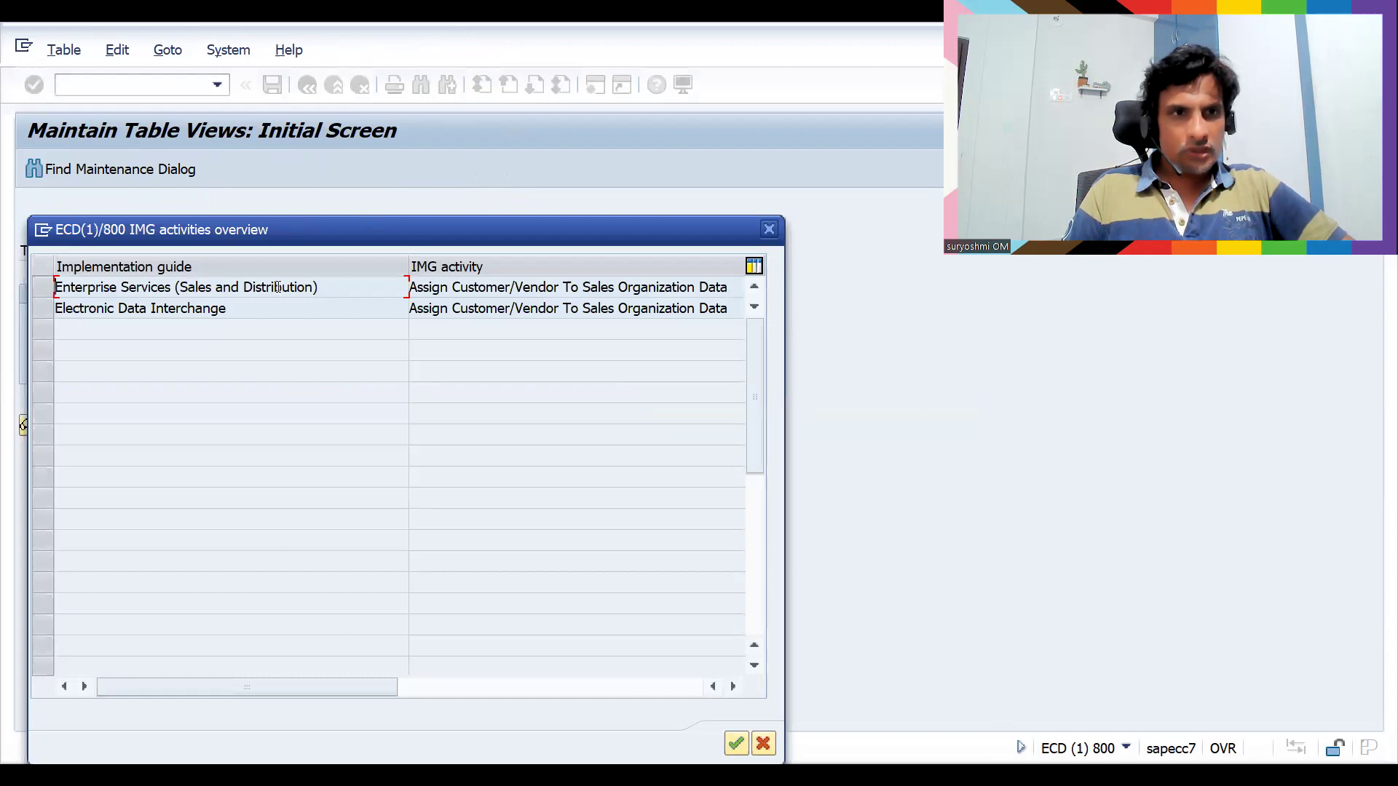
Open the EDSDC entries via the Enterprise Services Assign Customer/Vendor activity, then leave them
double_click(261, 290)
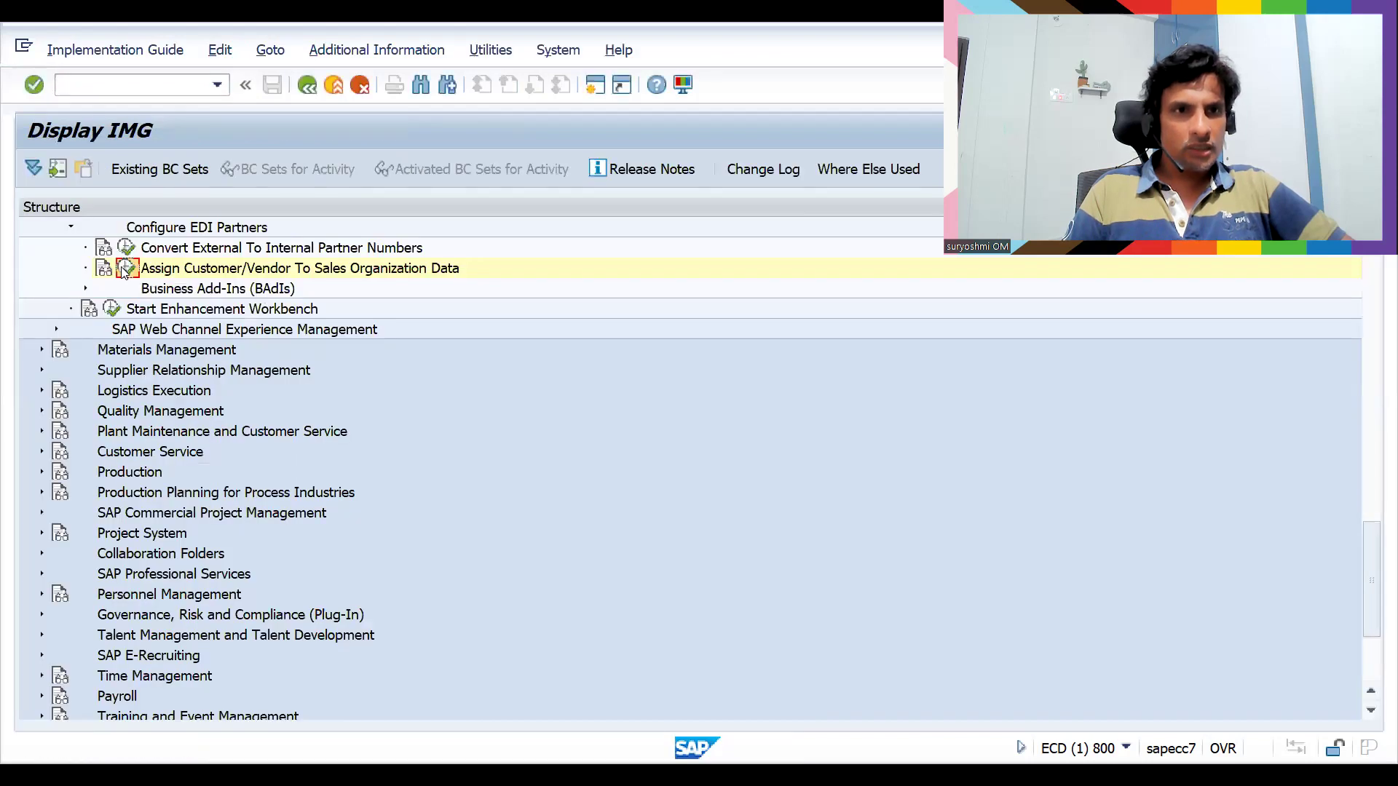
click(125, 269)
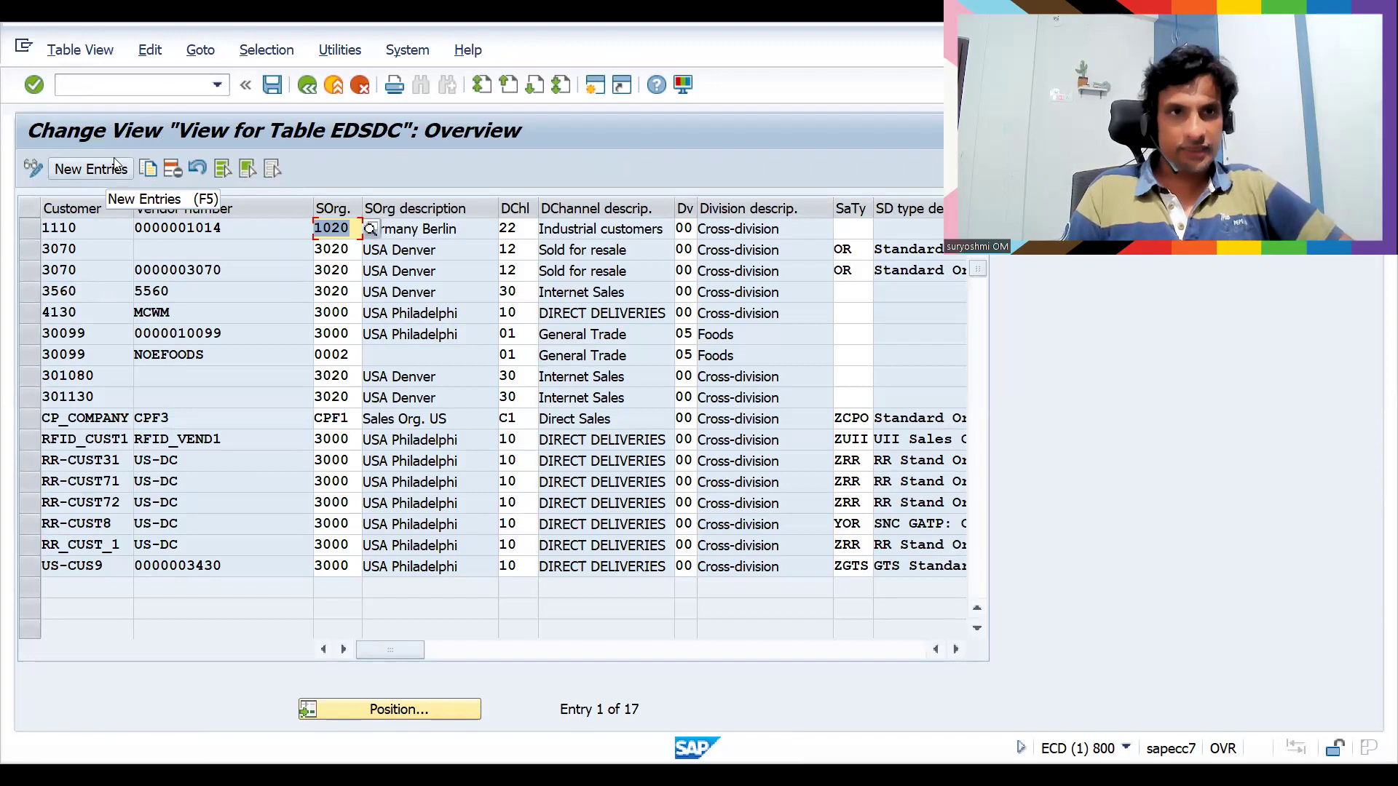
key(F3)
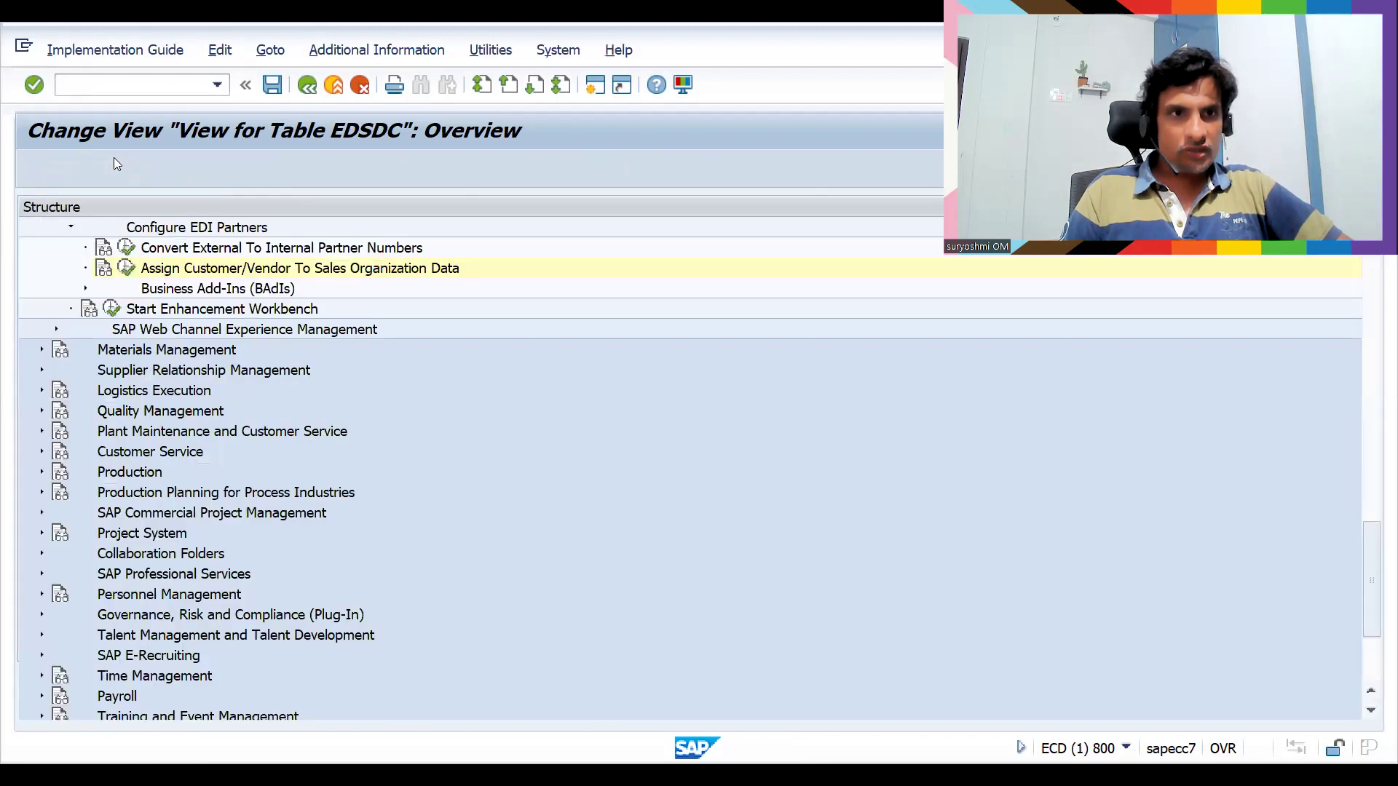
Close the IMG activities overview and enter /nvoe4 in the command field
key(F8)
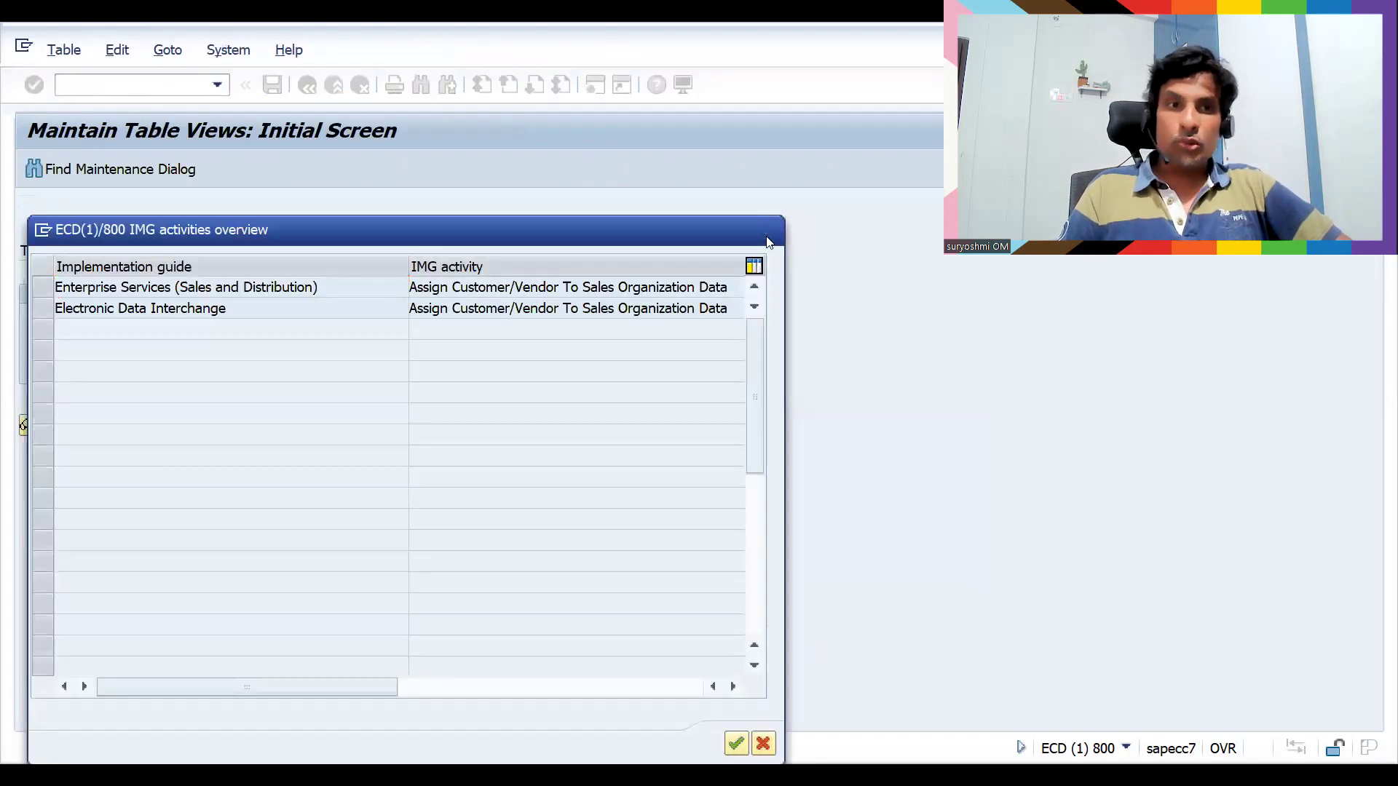
click(768, 229)
key(ctrl+slash)
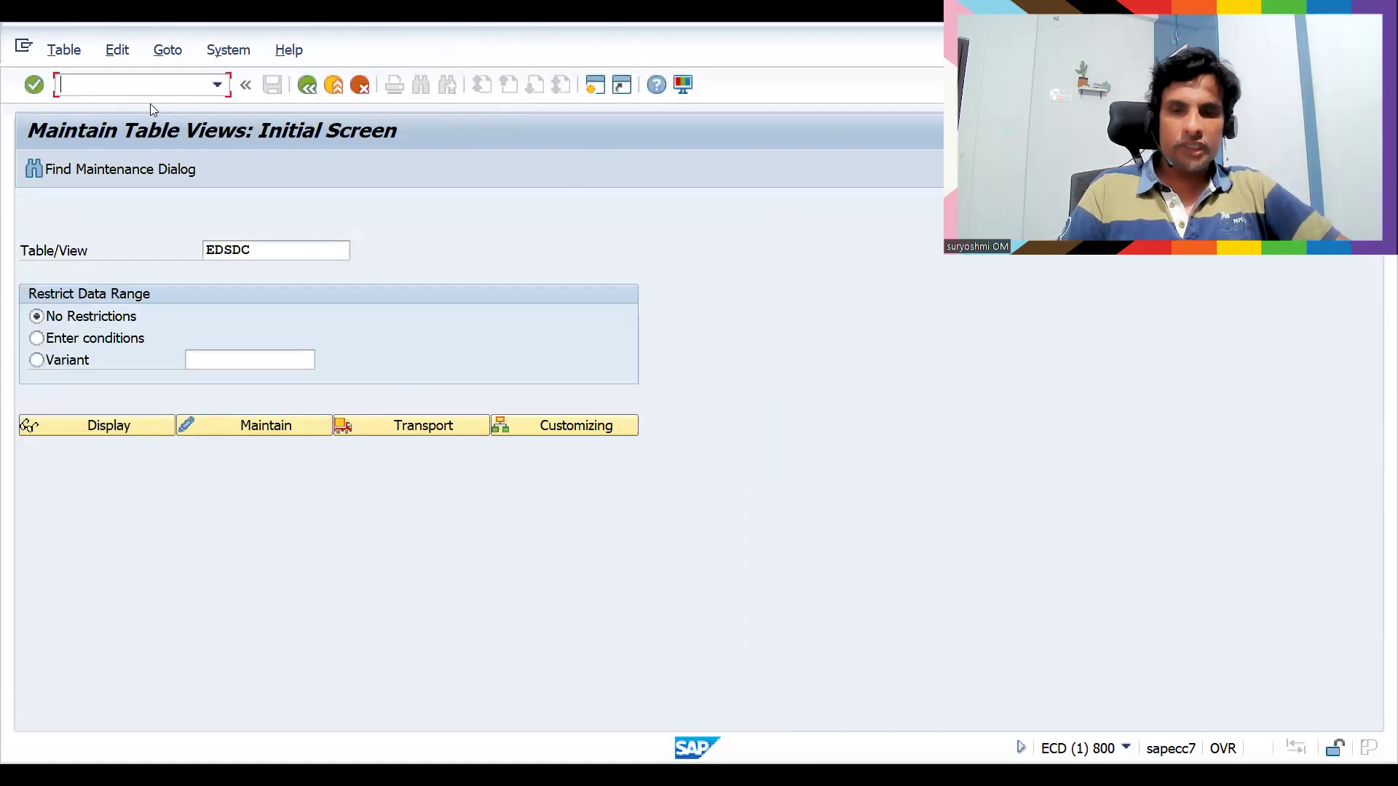
text(/nvoe4)
key(Return)
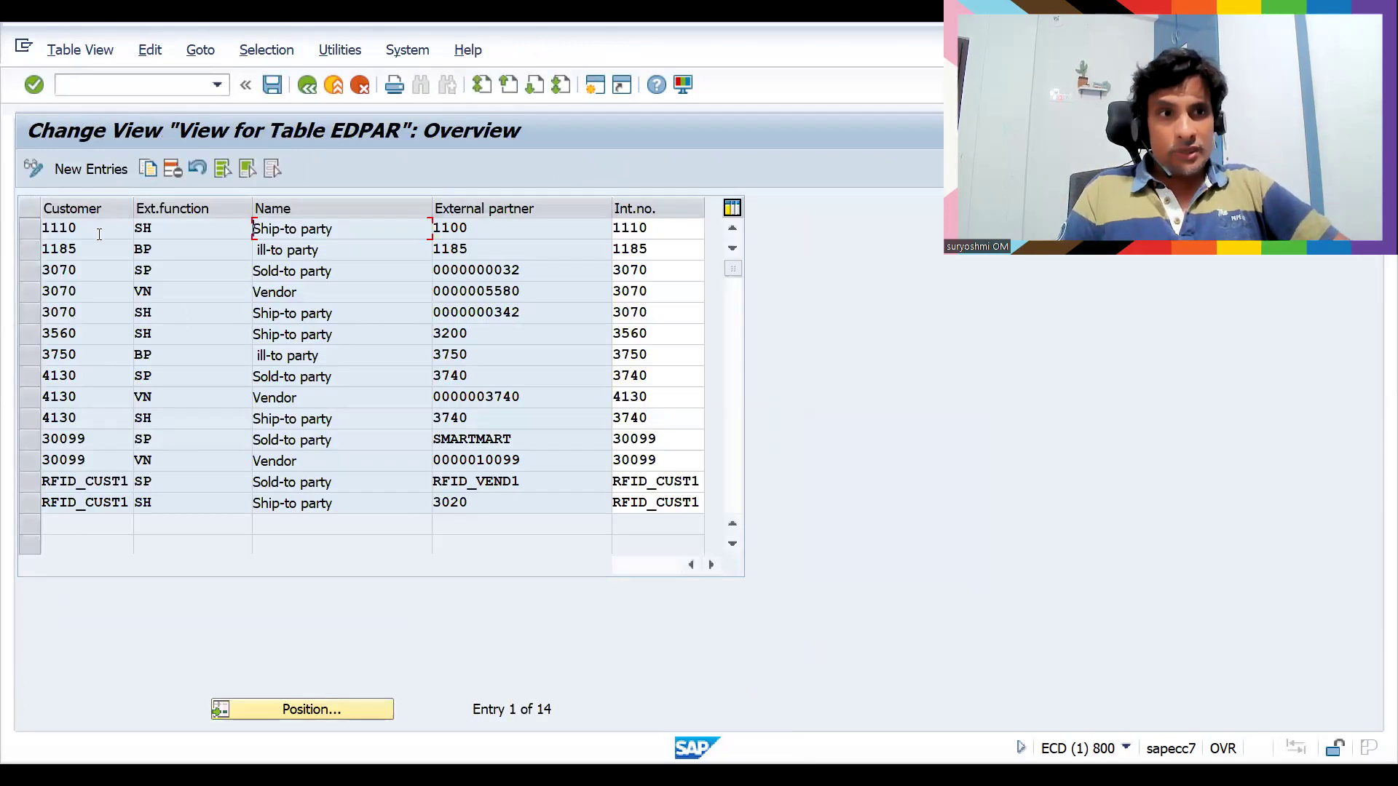
click(145, 230)
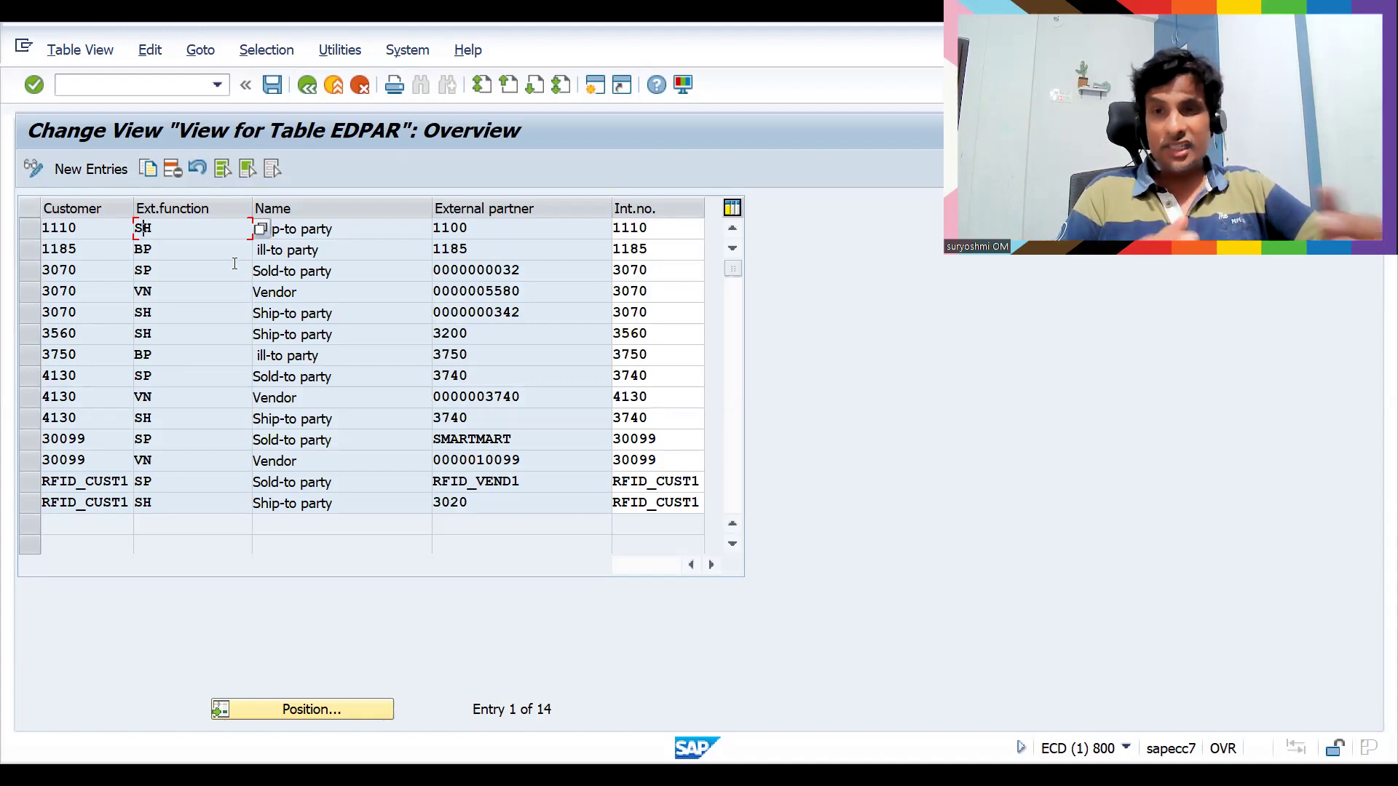
click(89, 229)
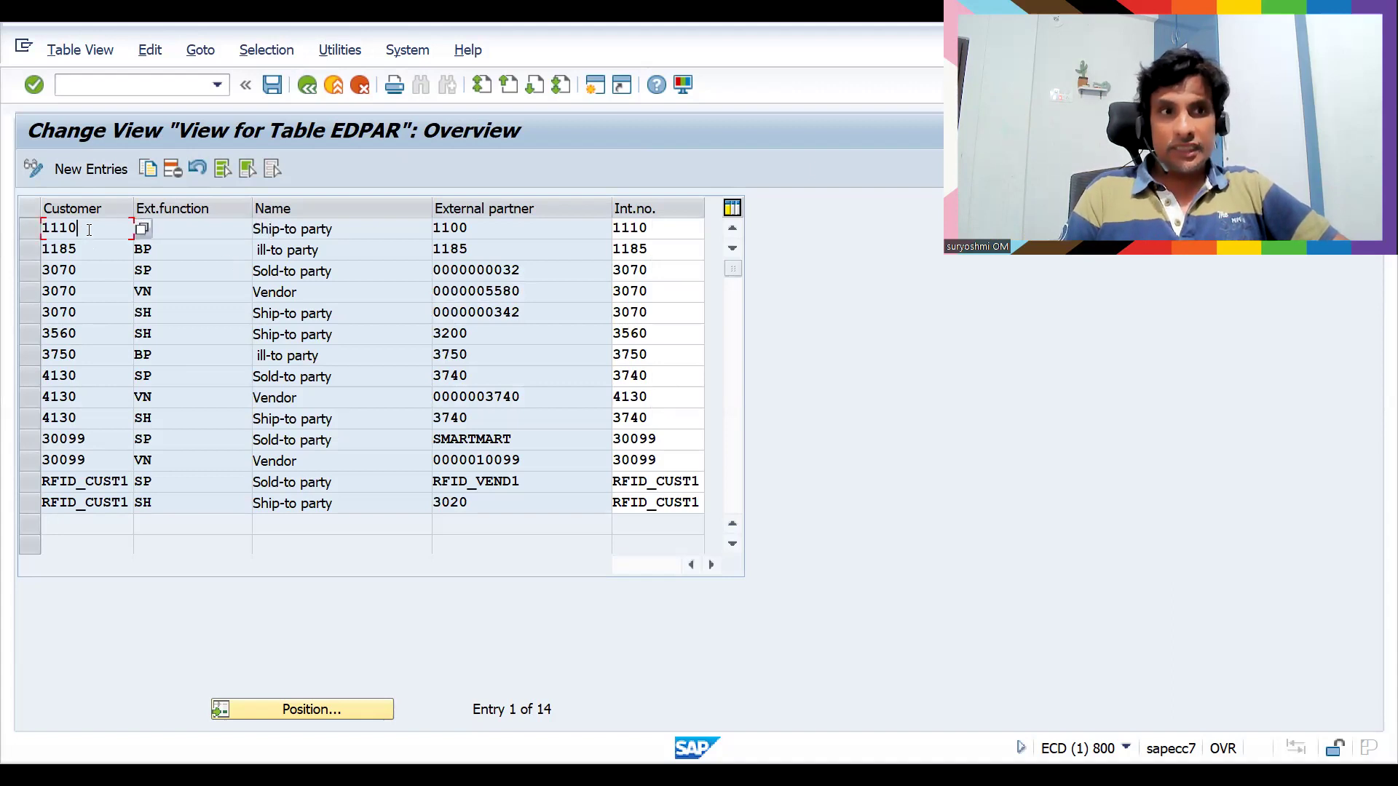
click(147, 168)
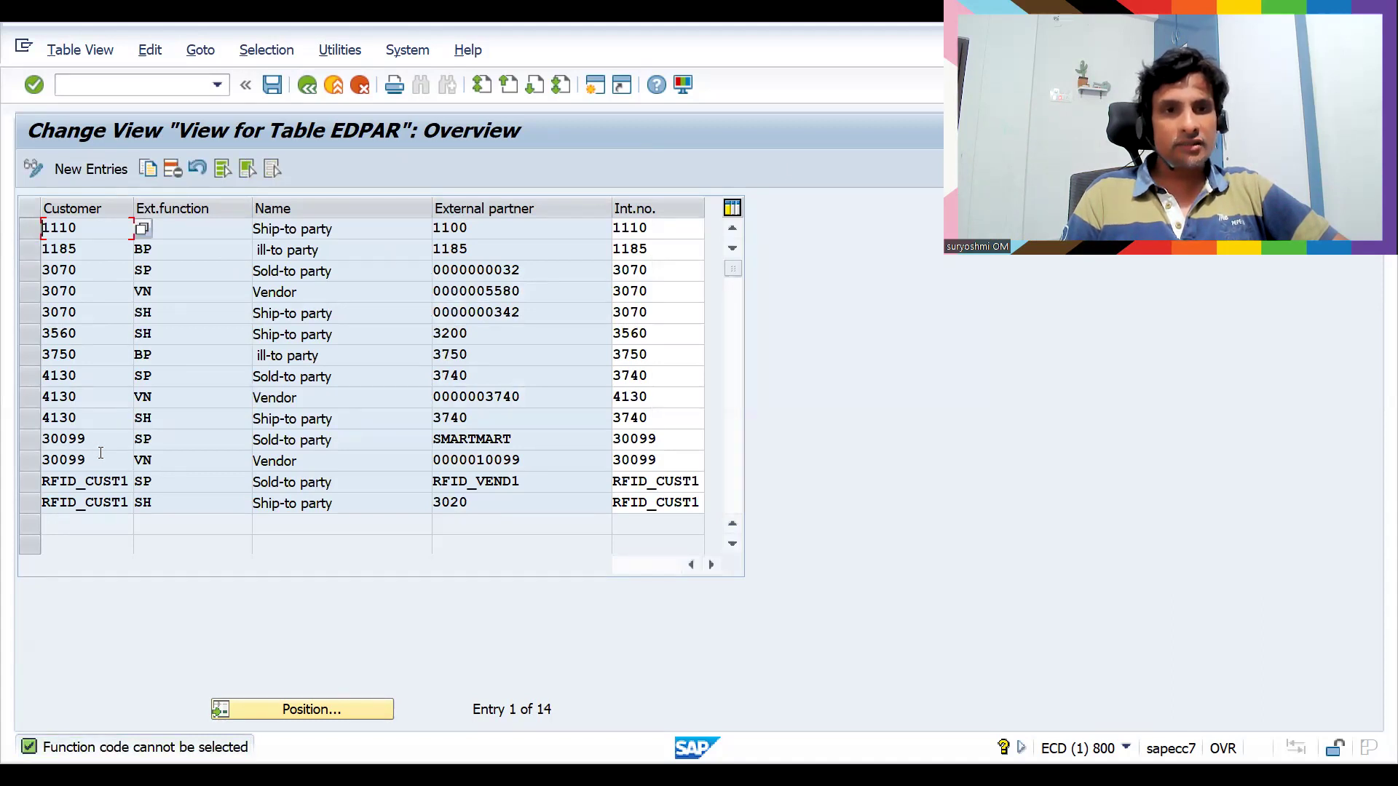
drag(93, 463, 42, 462)
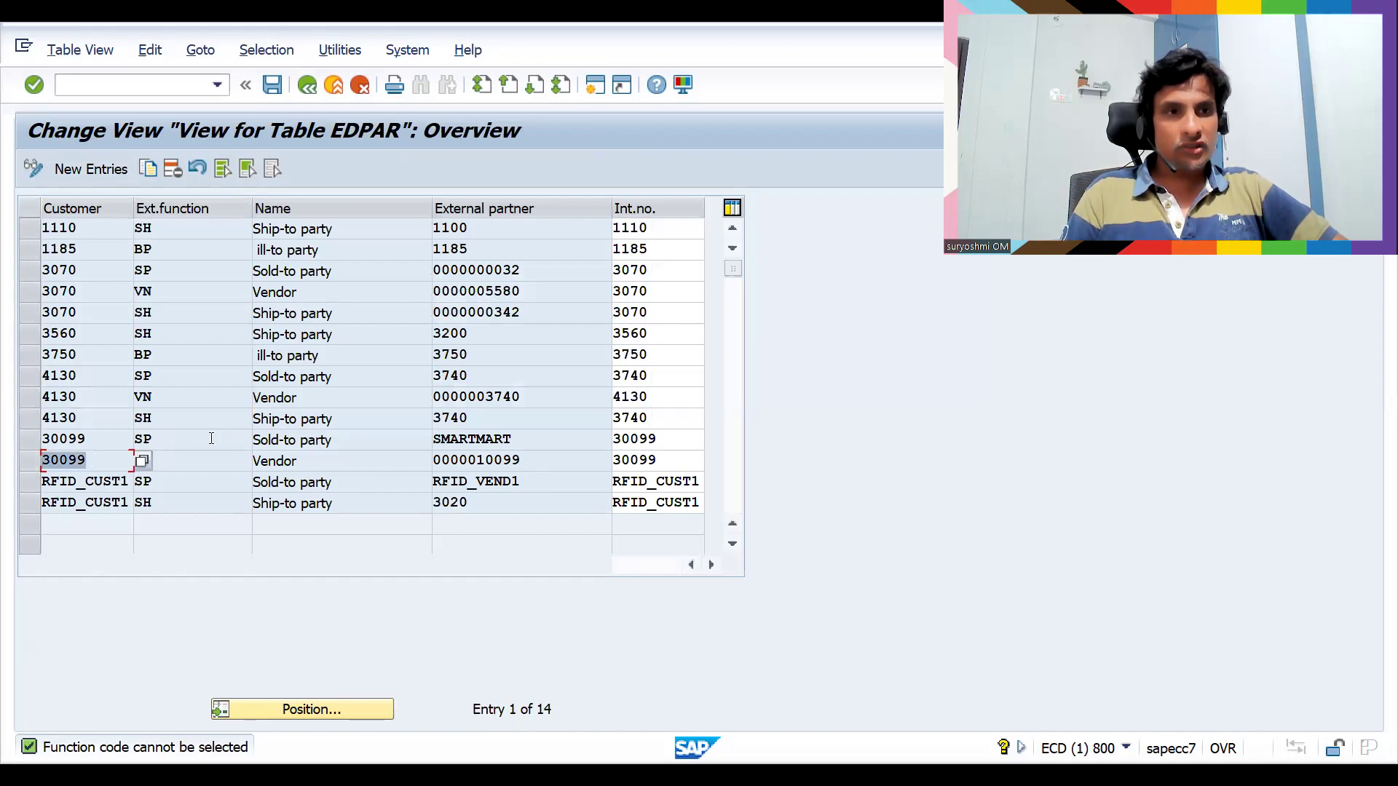
click(31, 439)
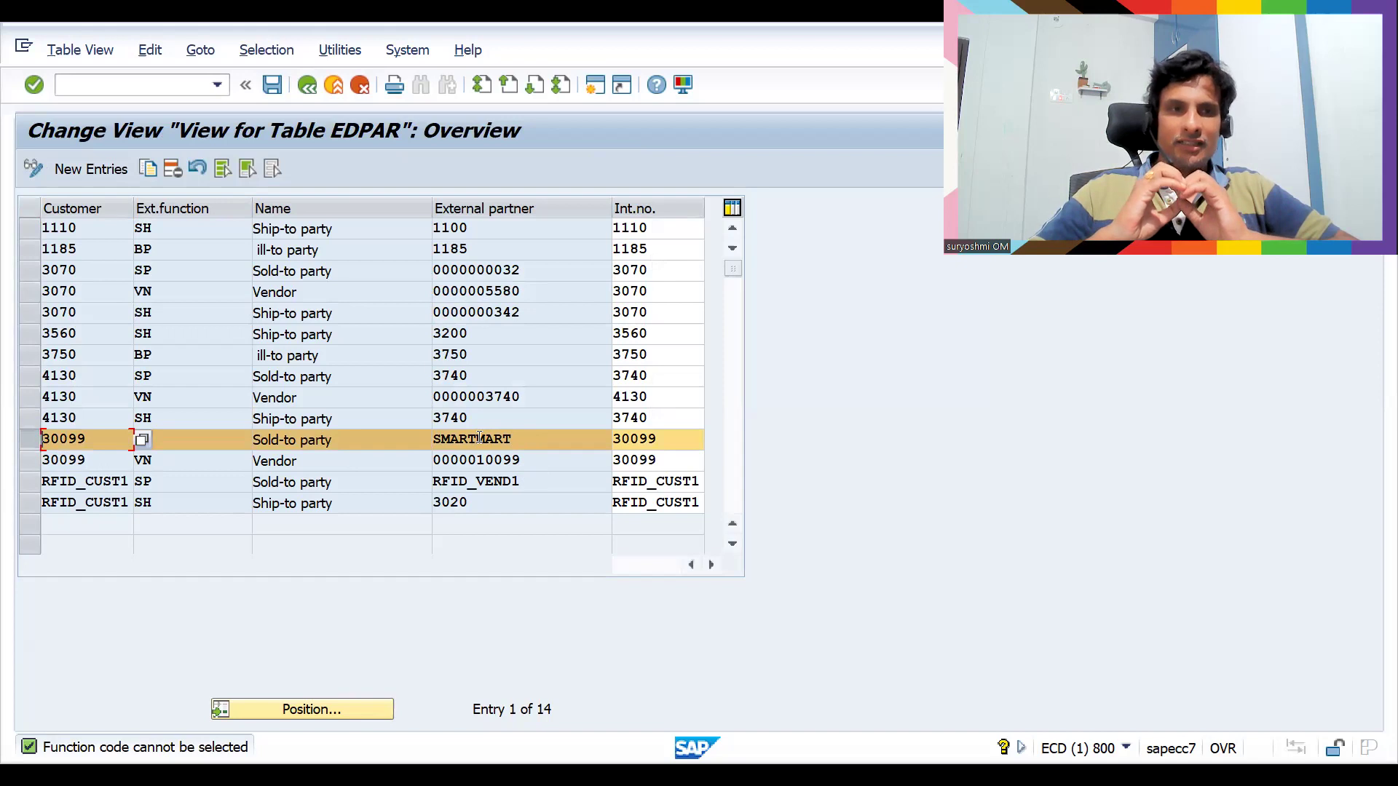
click(261, 441)
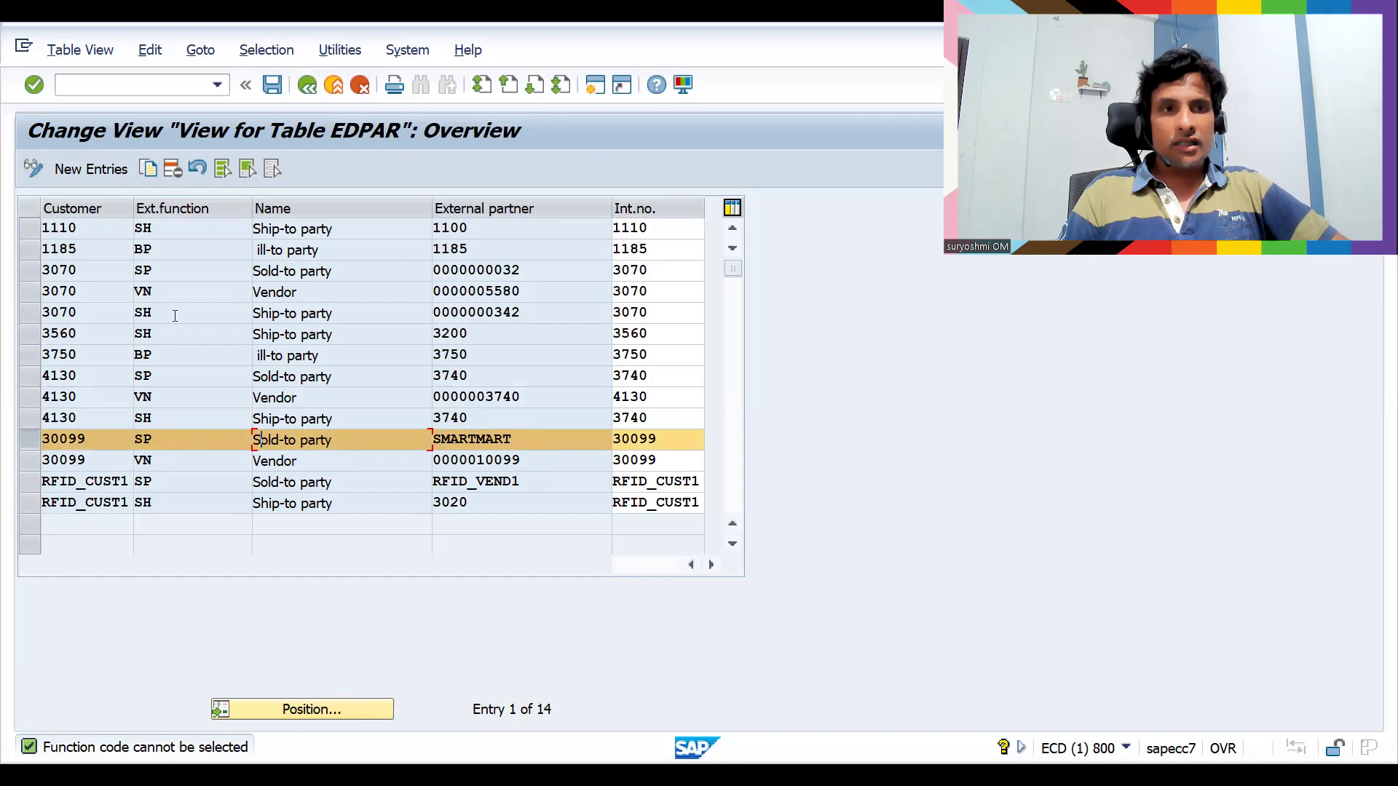
click(80, 231)
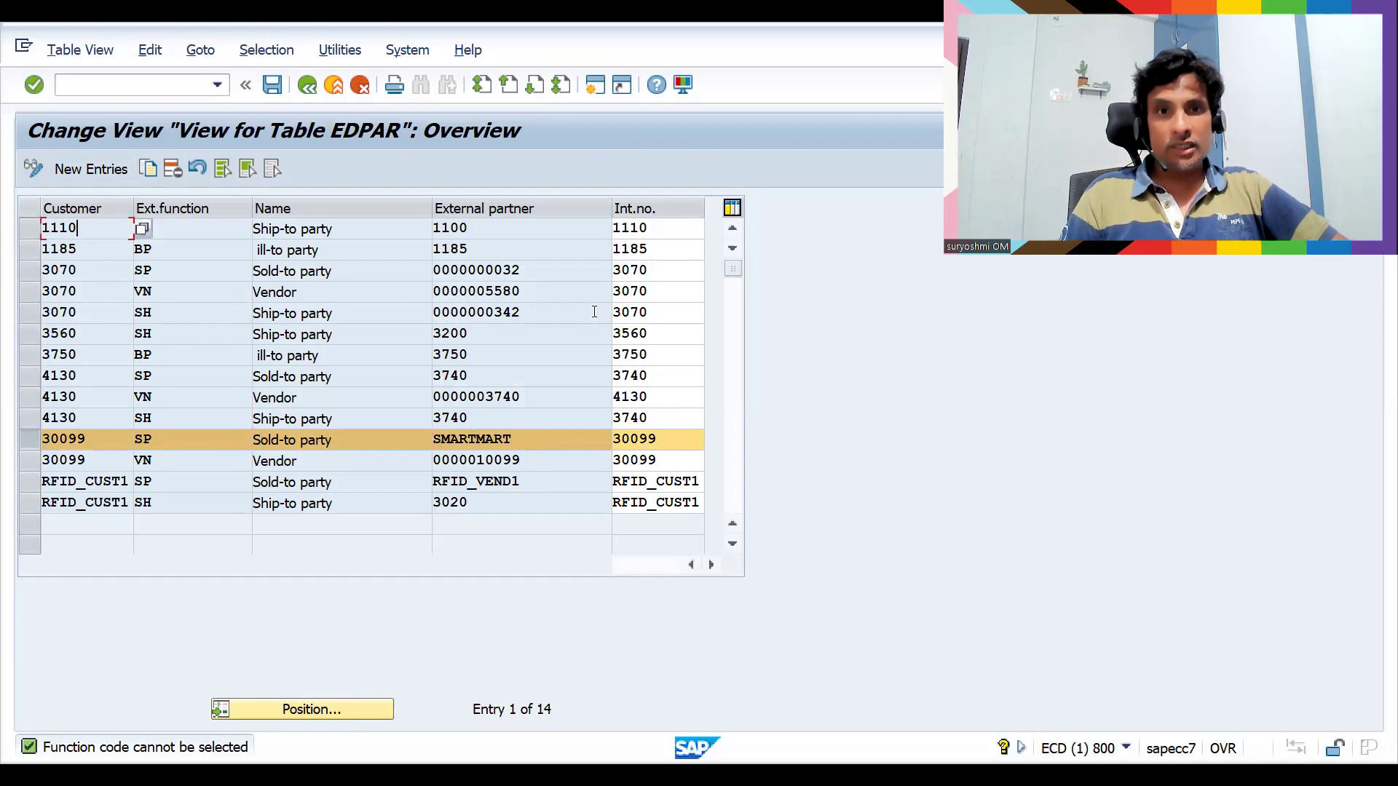
click(519, 230)
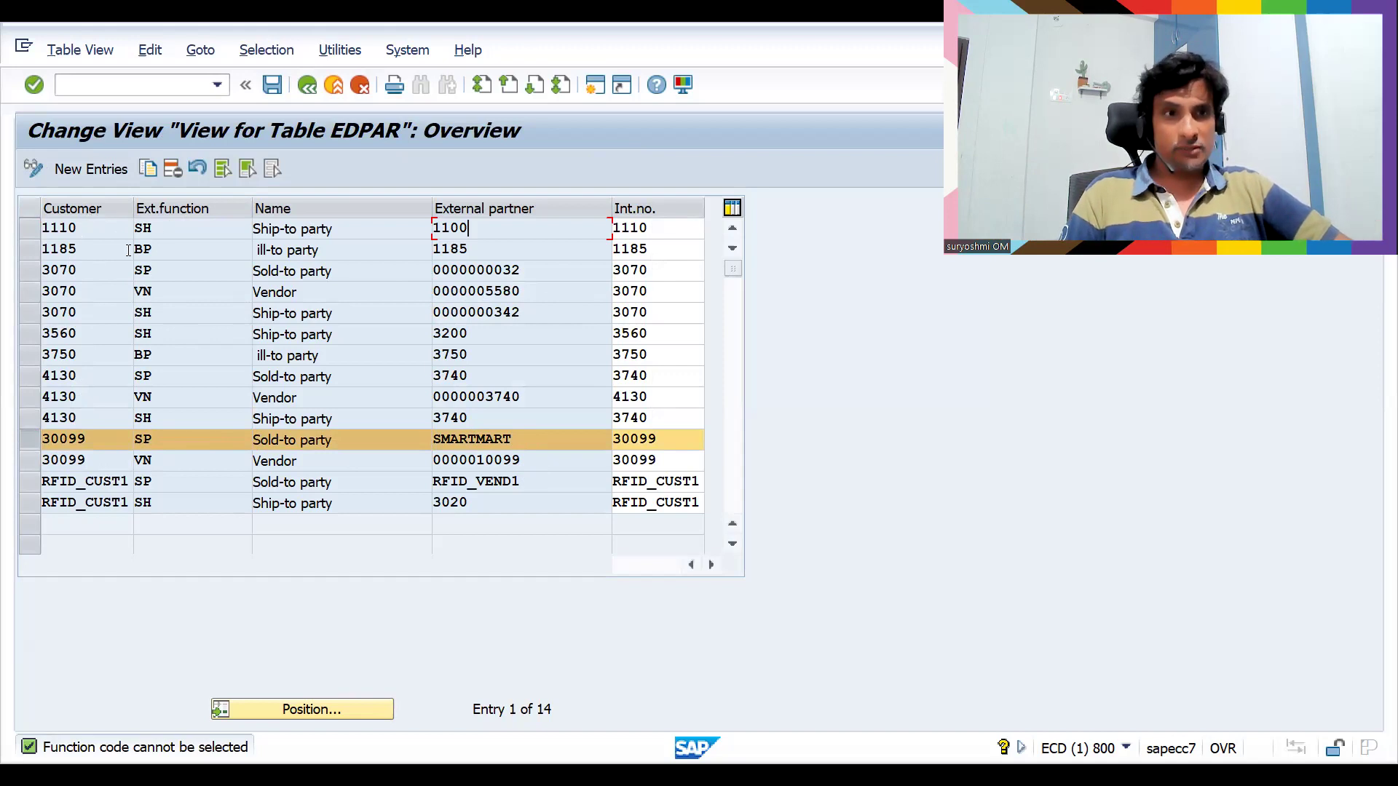
click(181, 222)
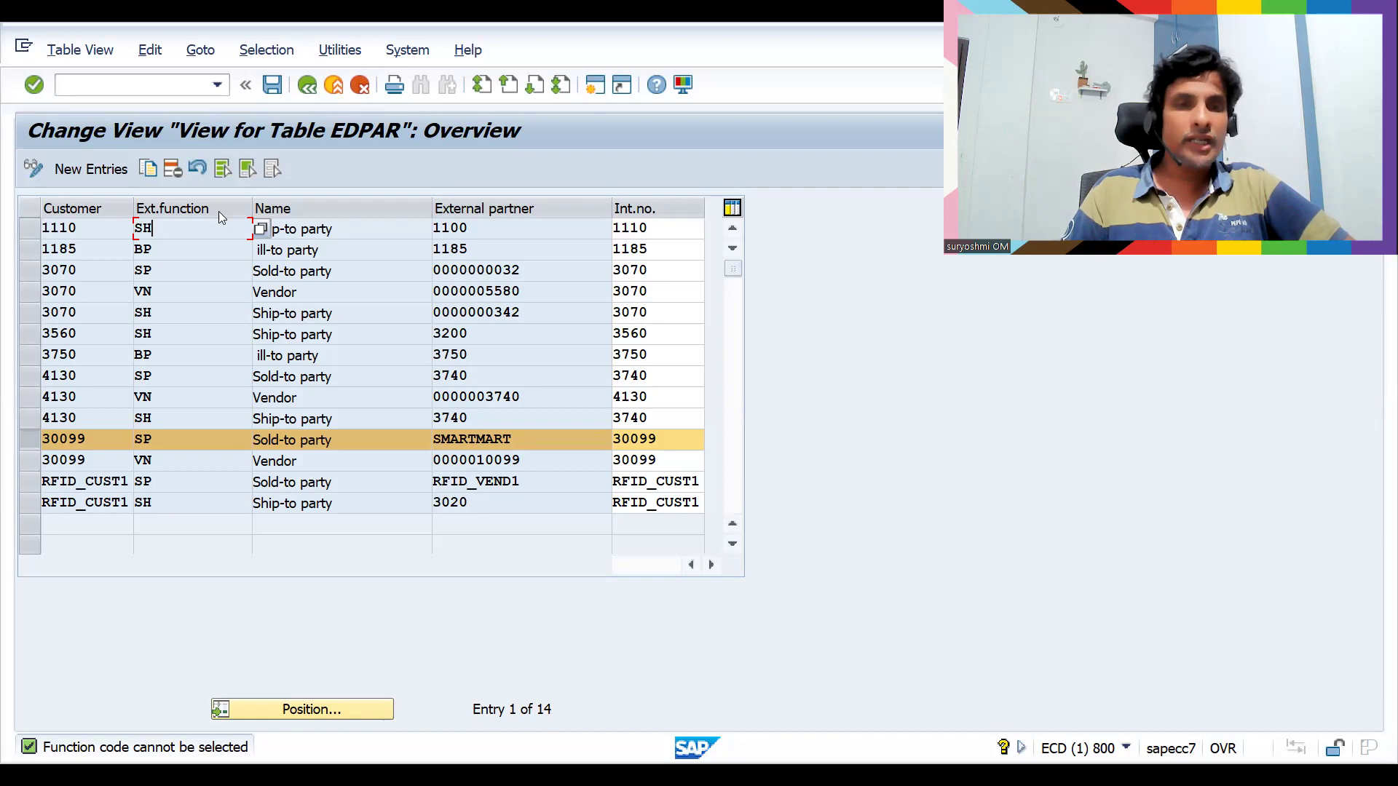
Inspect the EDPAR entry for customer 1185: partner name, external partner and internal number
click(86, 249)
click(322, 248)
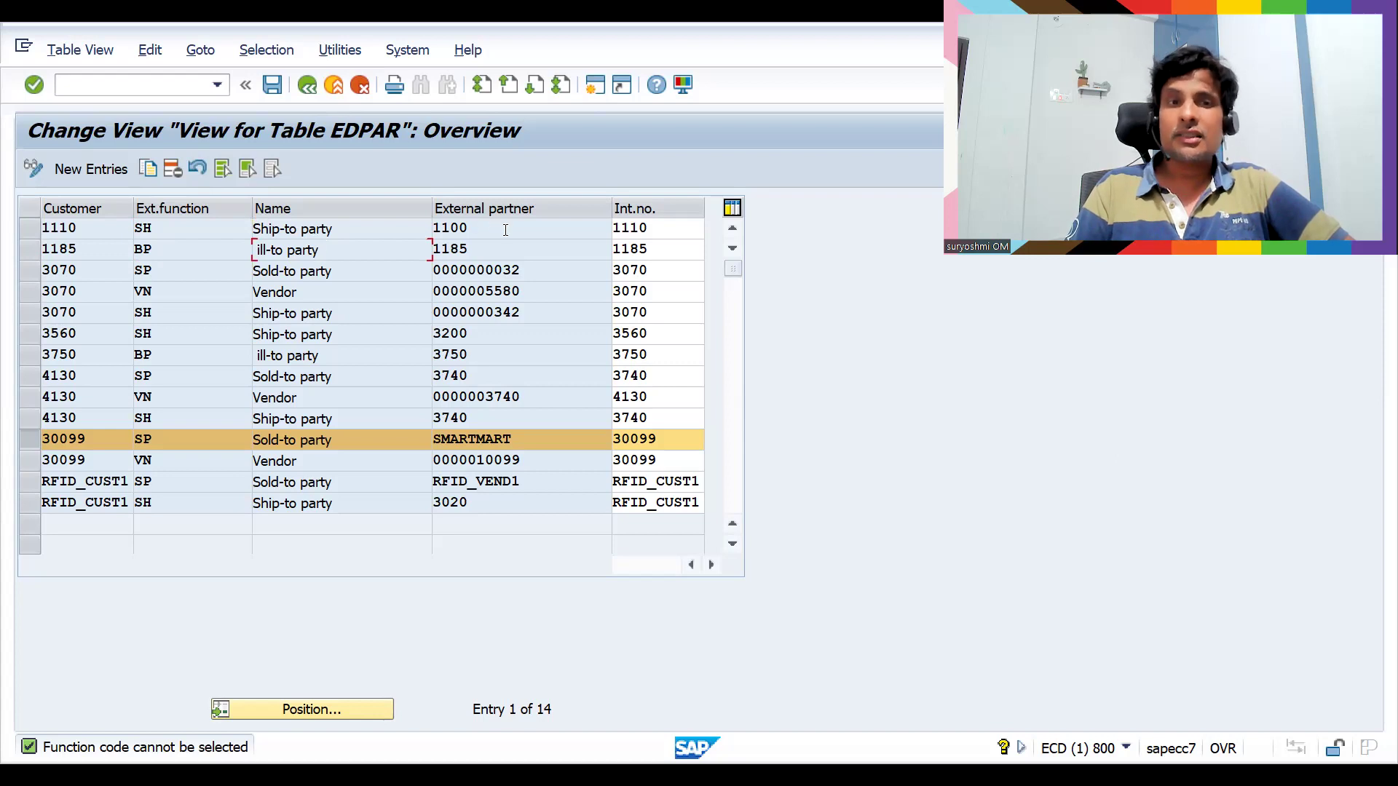
click(466, 249)
click(647, 249)
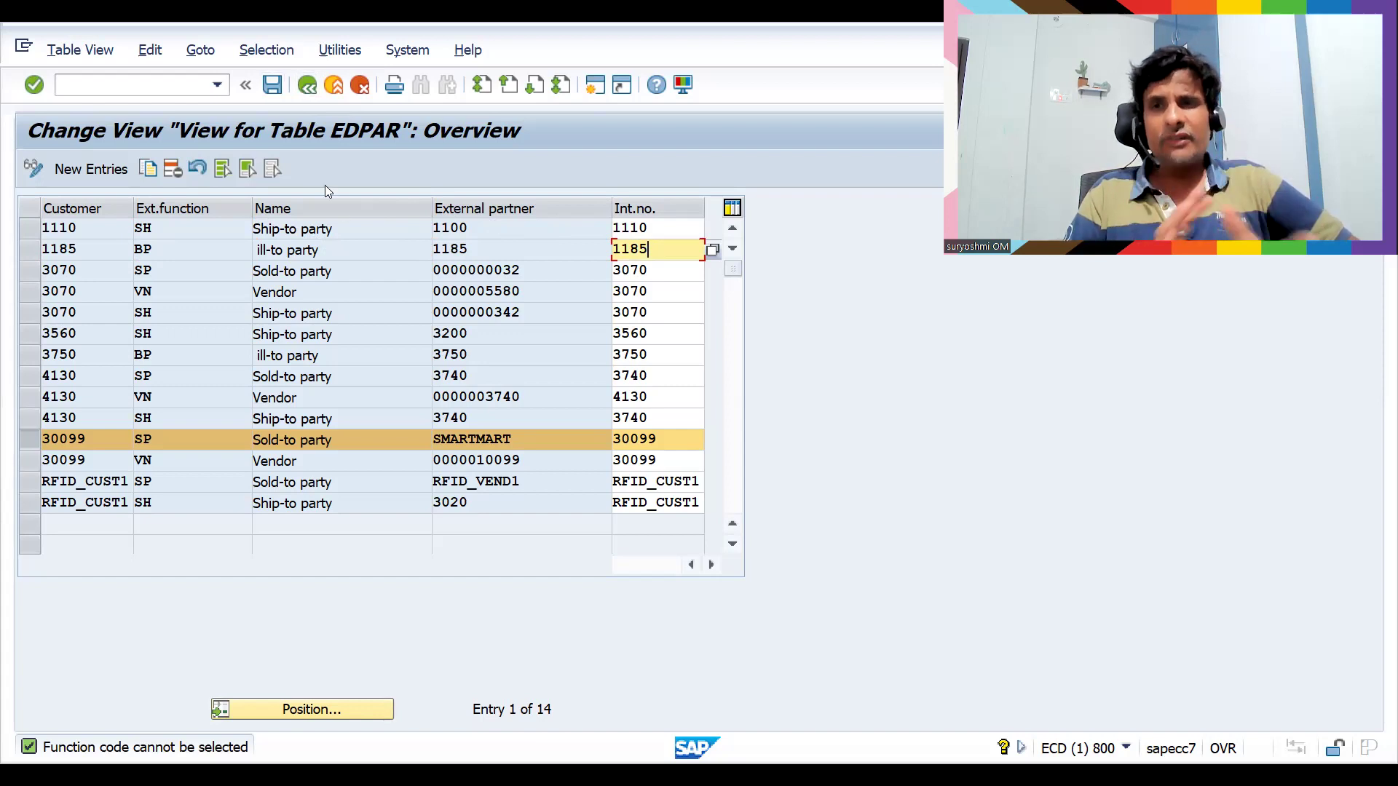
Leave EDPAR for the SAP main menu and switch to the Udemy instructor profile in Chrome
key(F3)
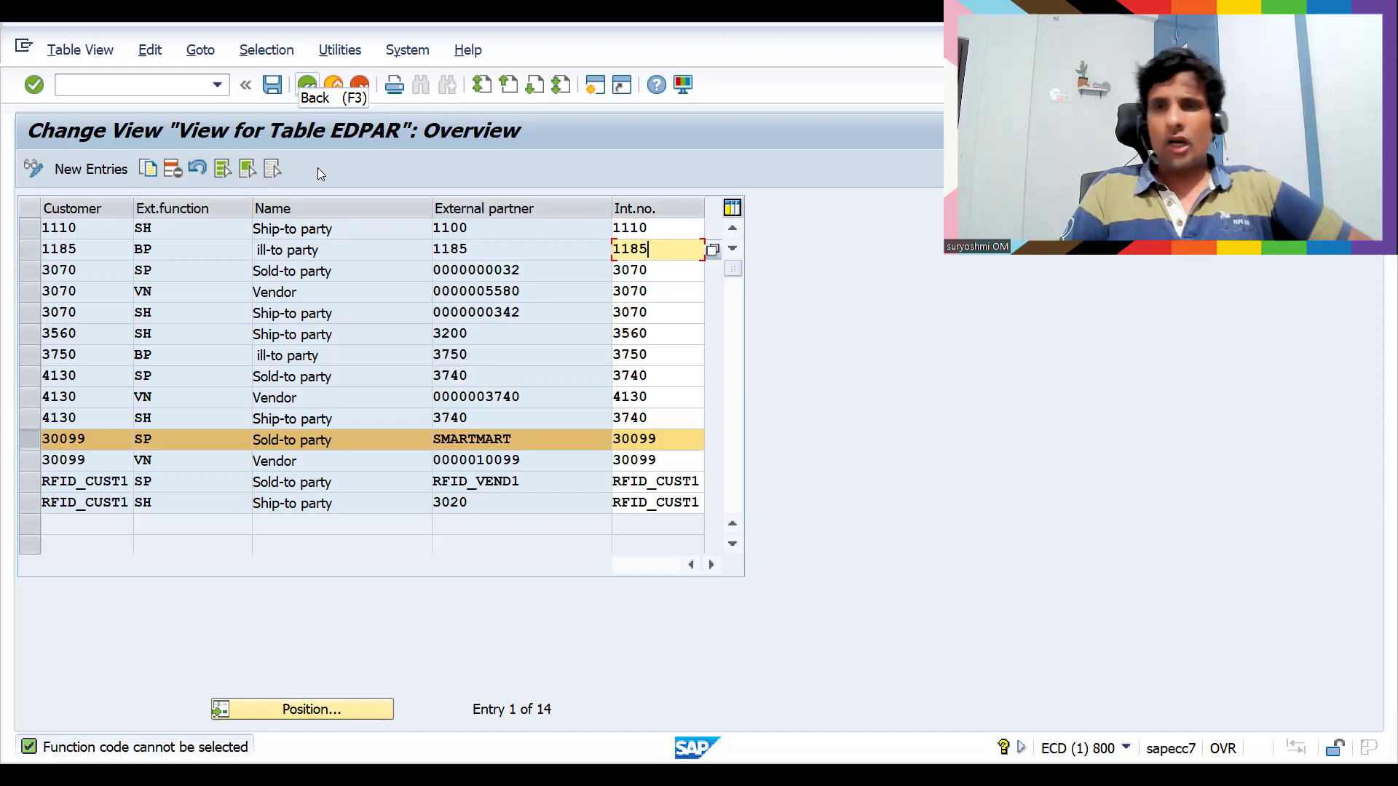
key(F3)
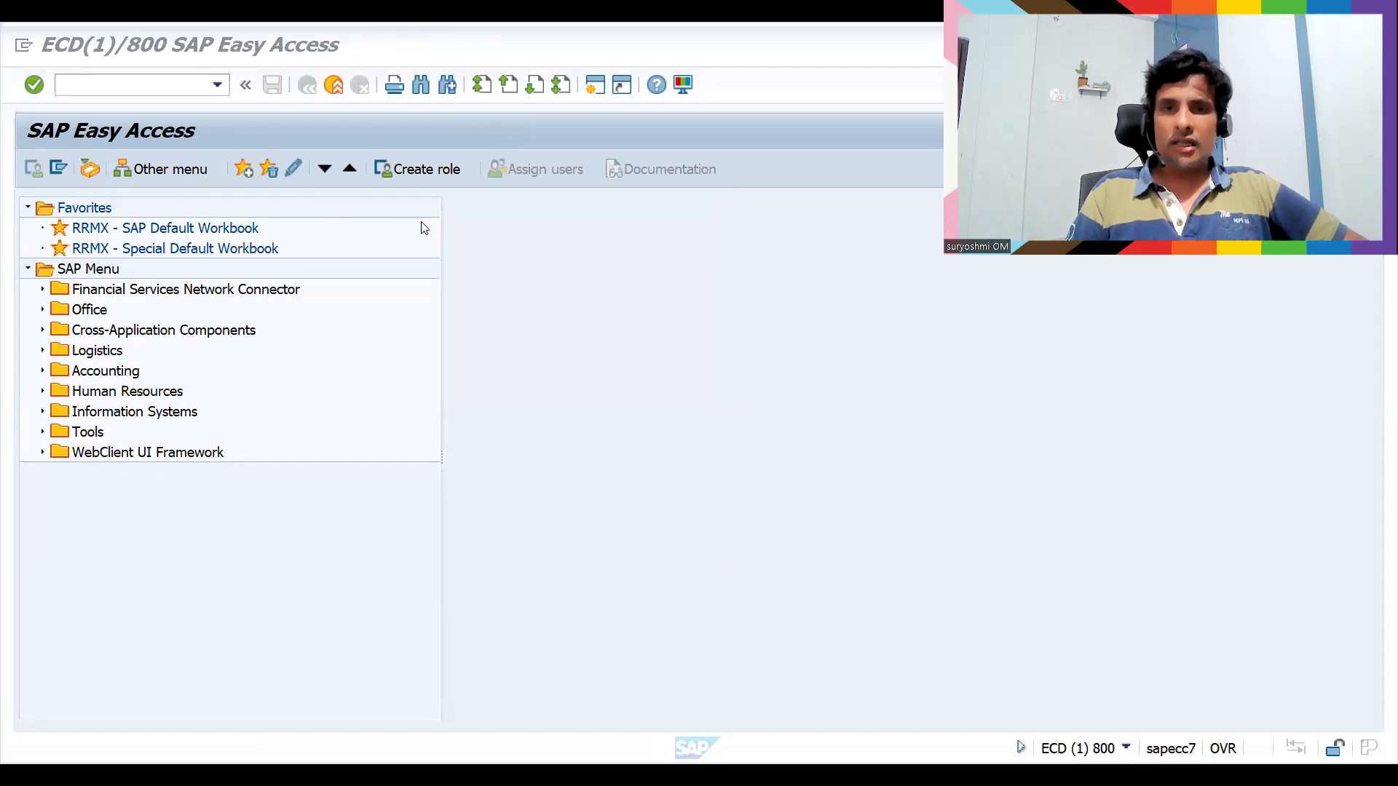
key(alt+Tab)
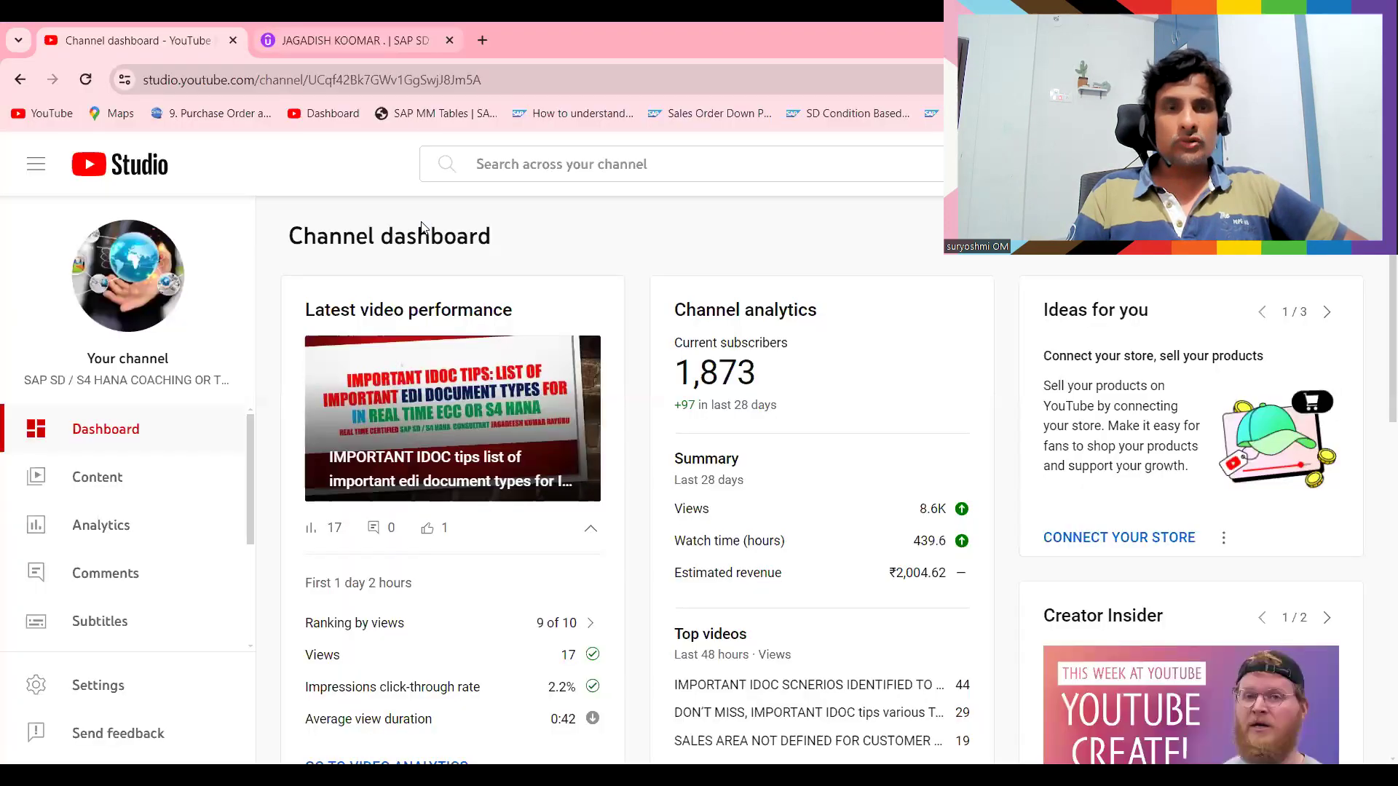
key(ctrl+Tab)
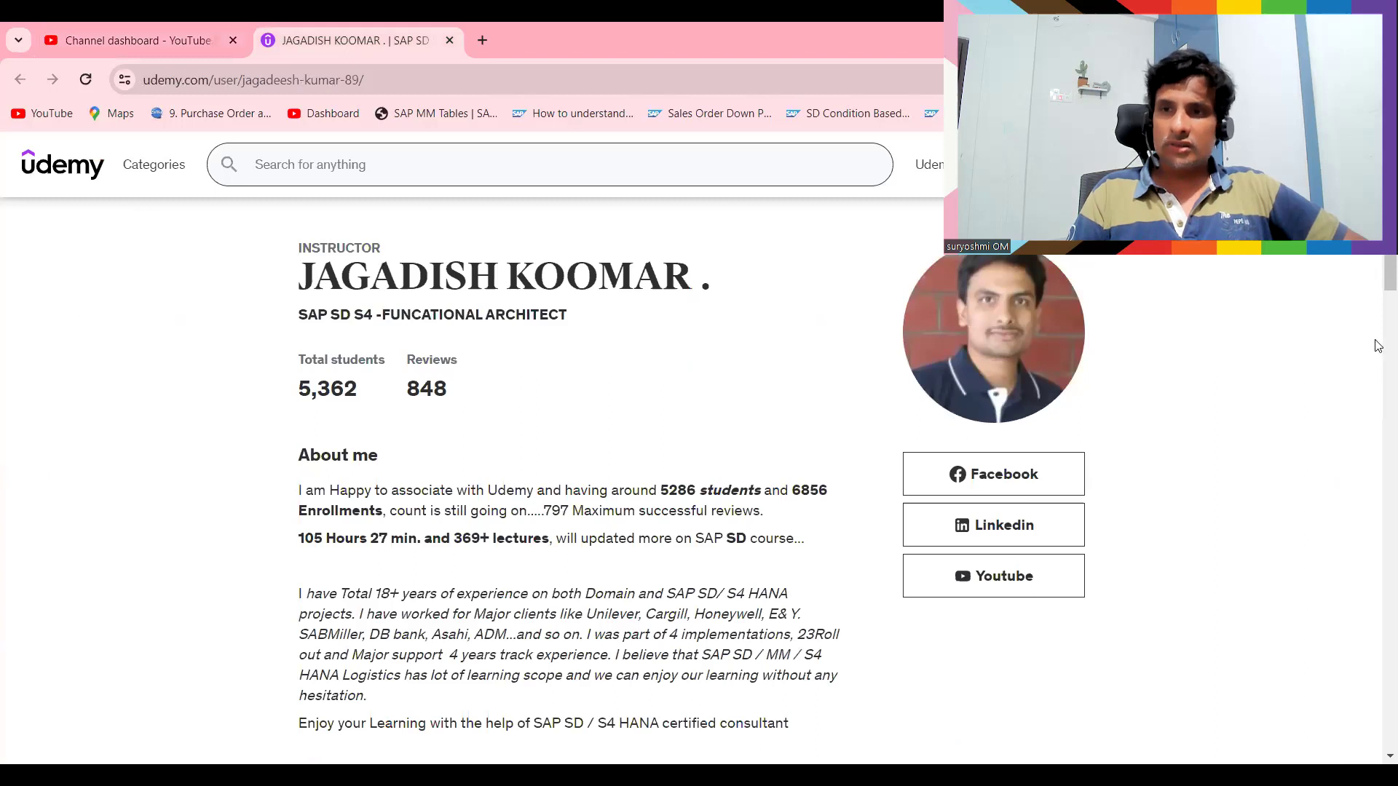
scroll(1378, 349, down, 3)
scroll(1378, 357, down, 4)
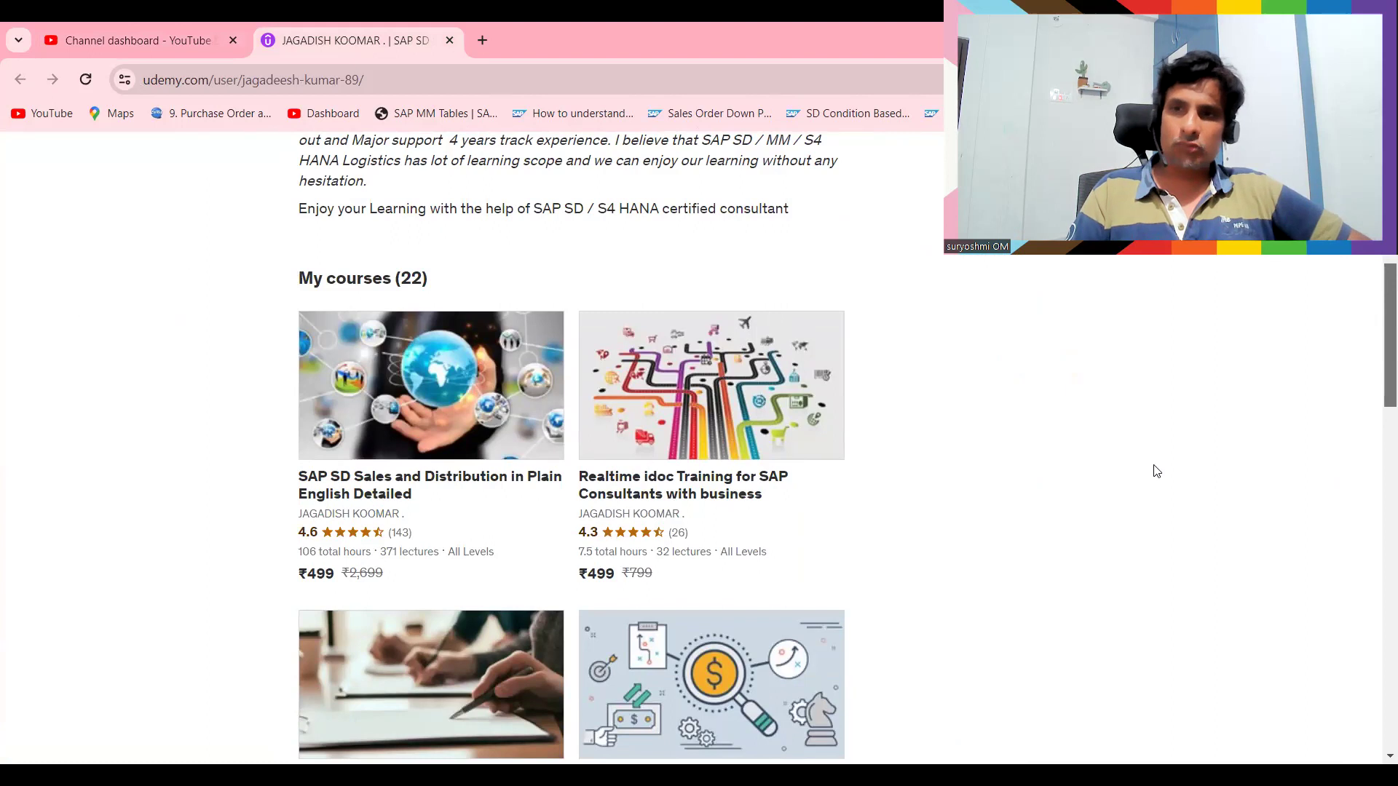
drag(1378, 369, 1378, 470)
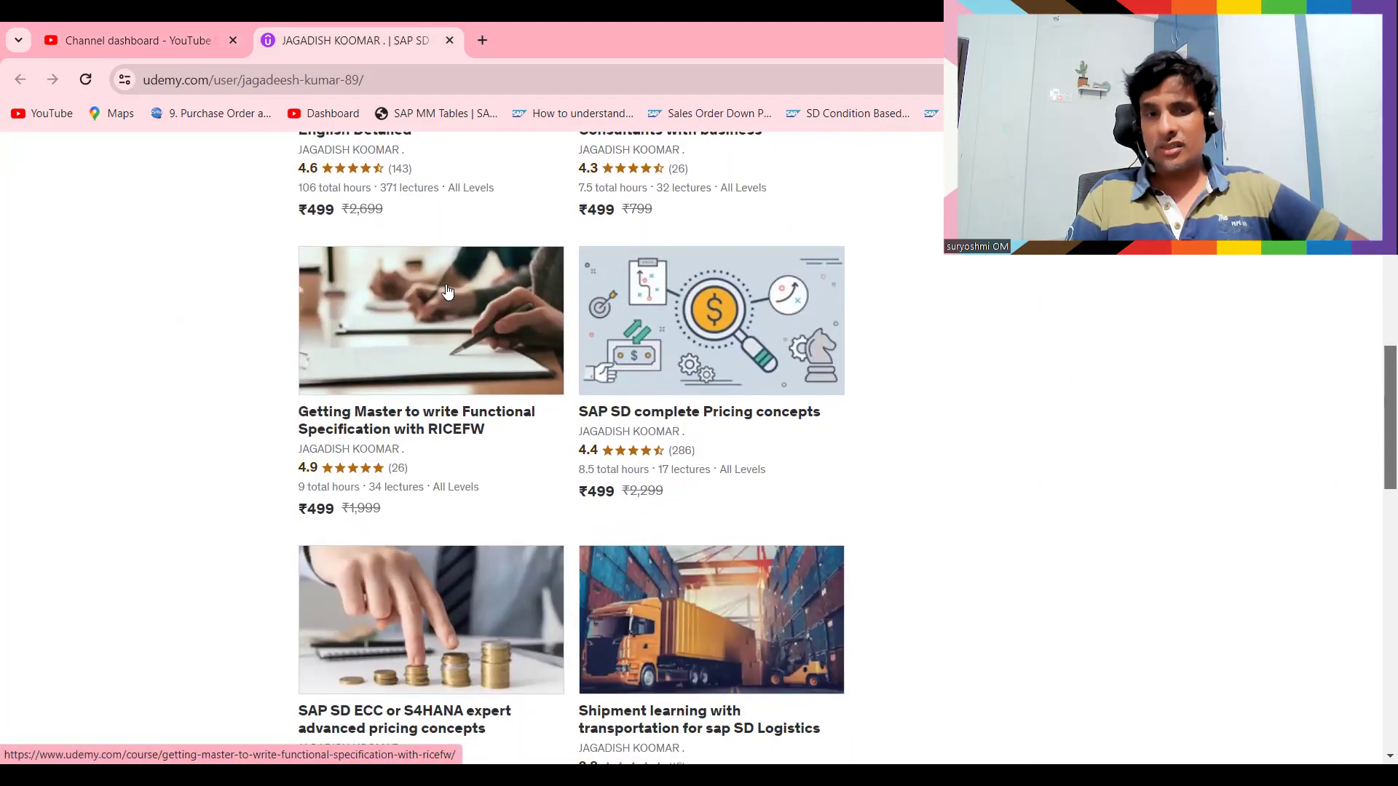
drag(1378, 457, 1378, 627)
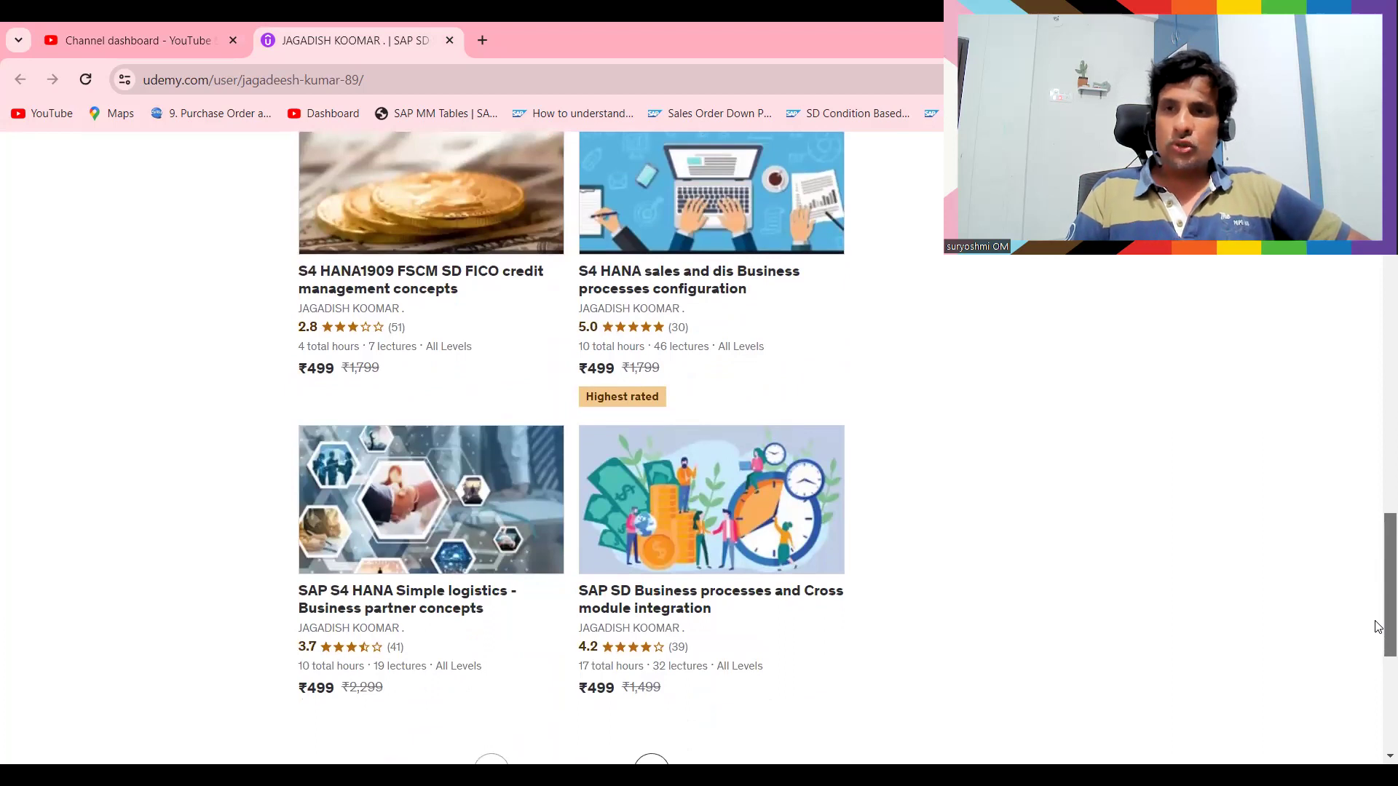
drag(1378, 627, 1377, 707)
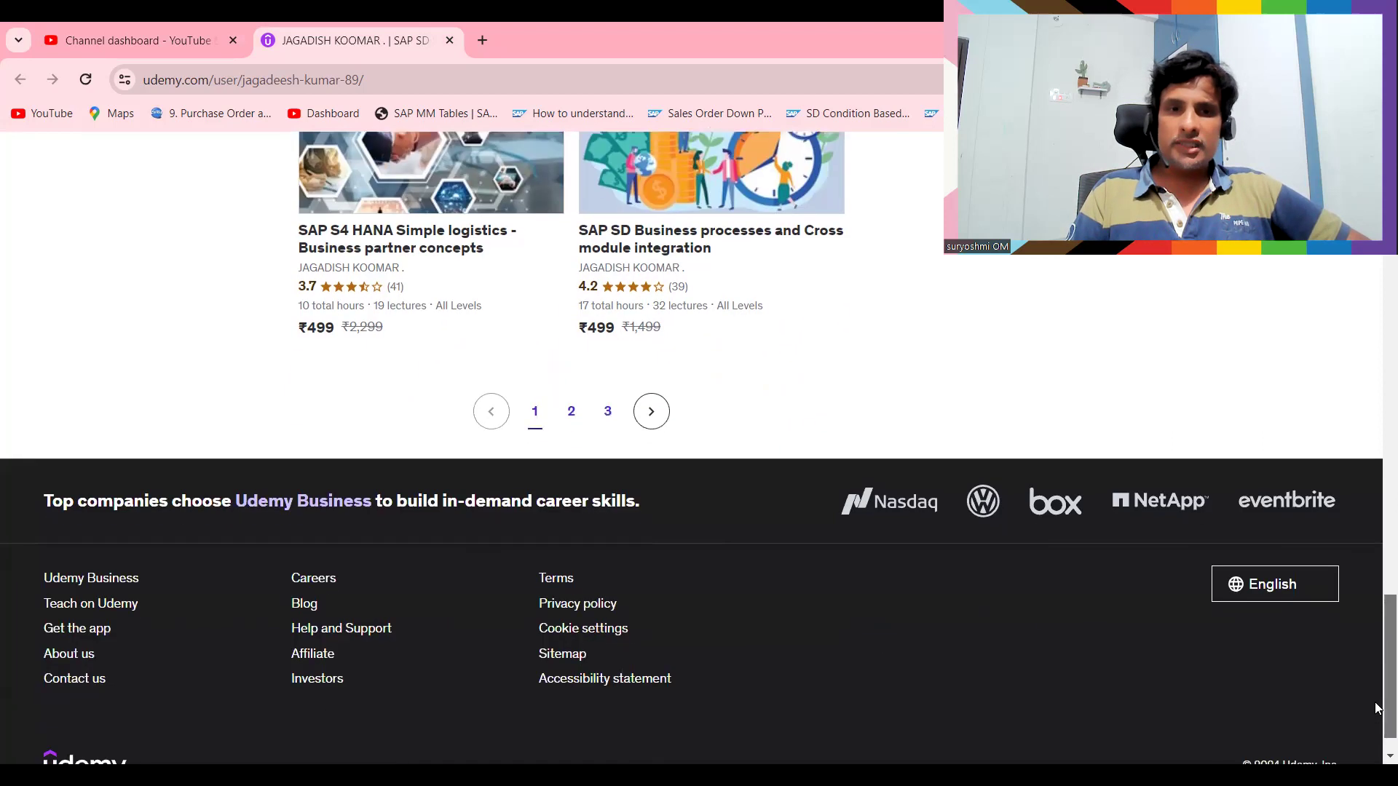
Page through the Udemy course list: pages 3 and 2, then back to 1
click(617, 417)
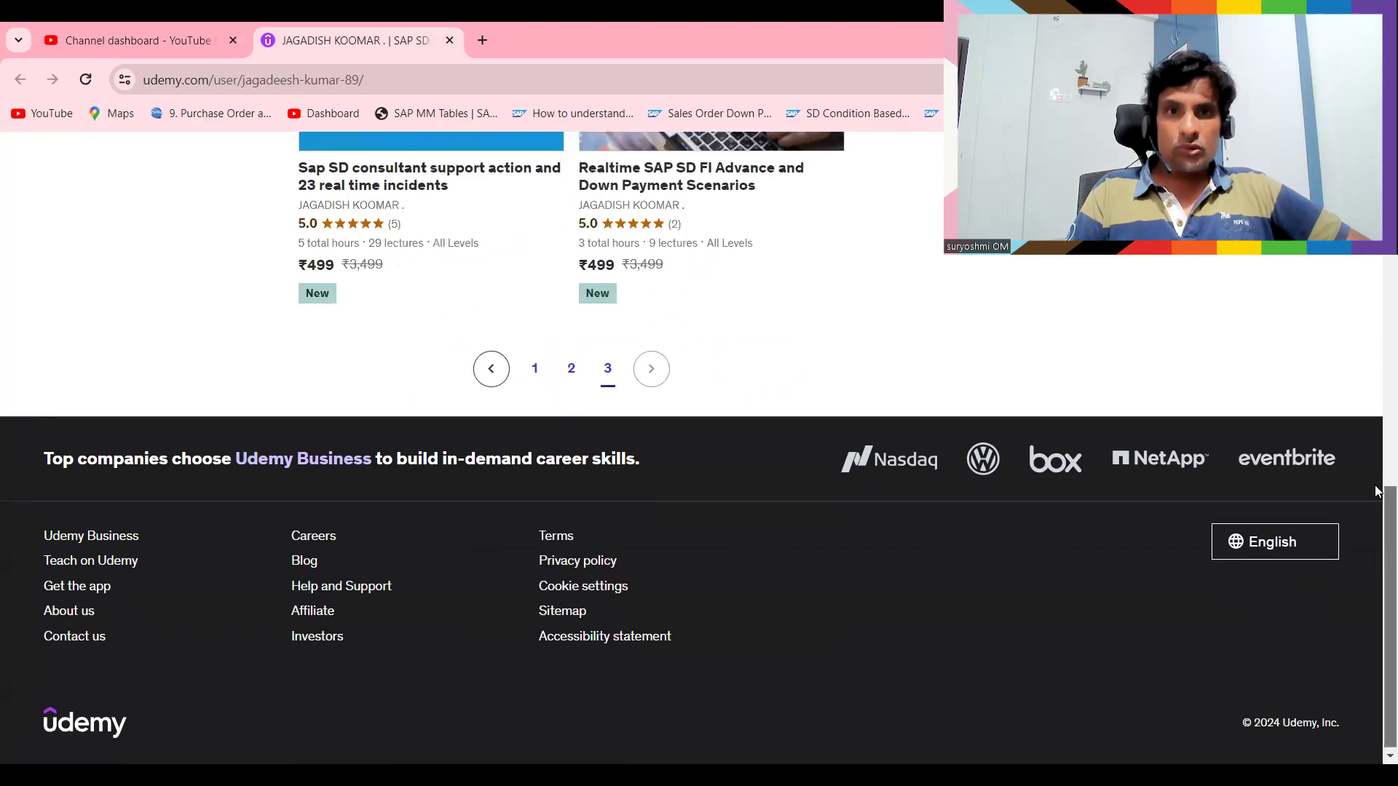
scroll(1375, 492, up, 4)
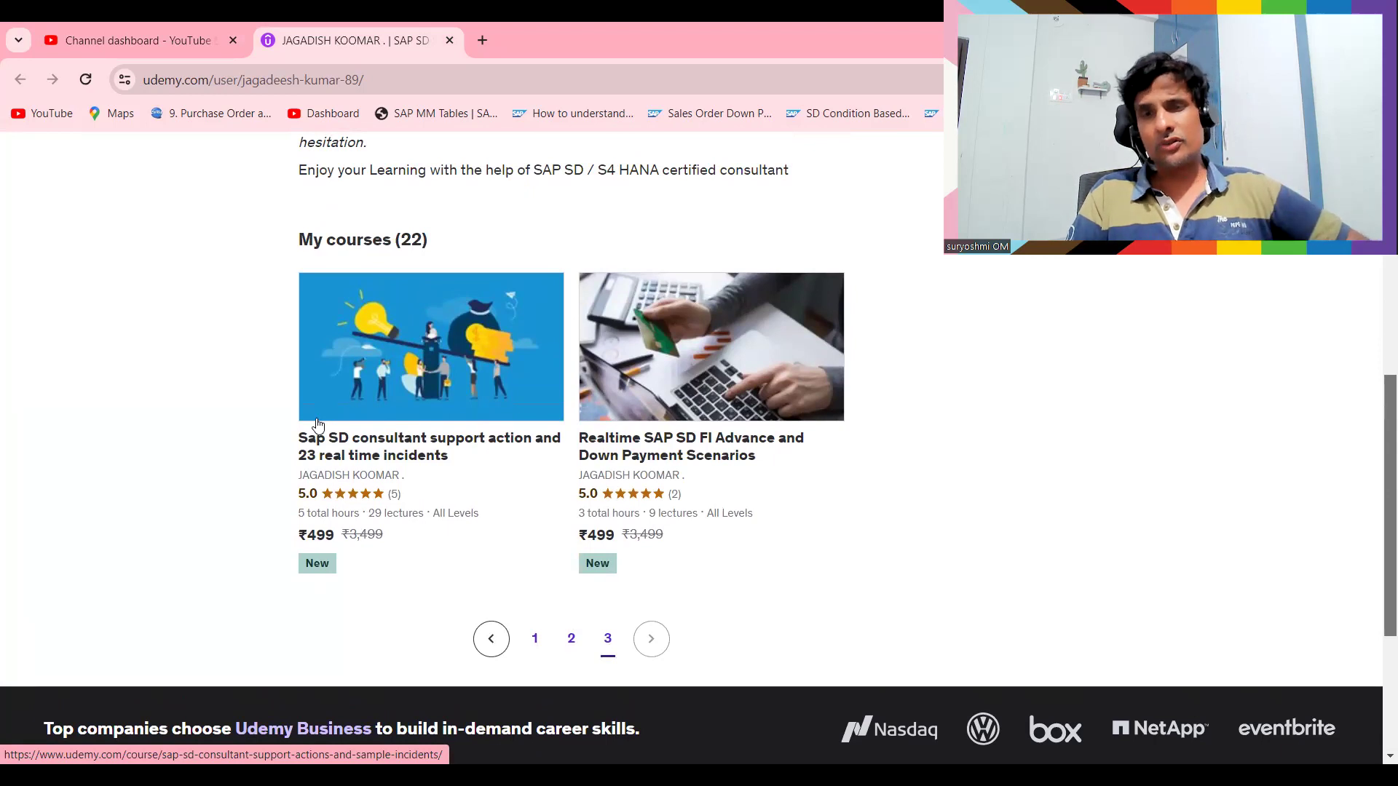
click(574, 640)
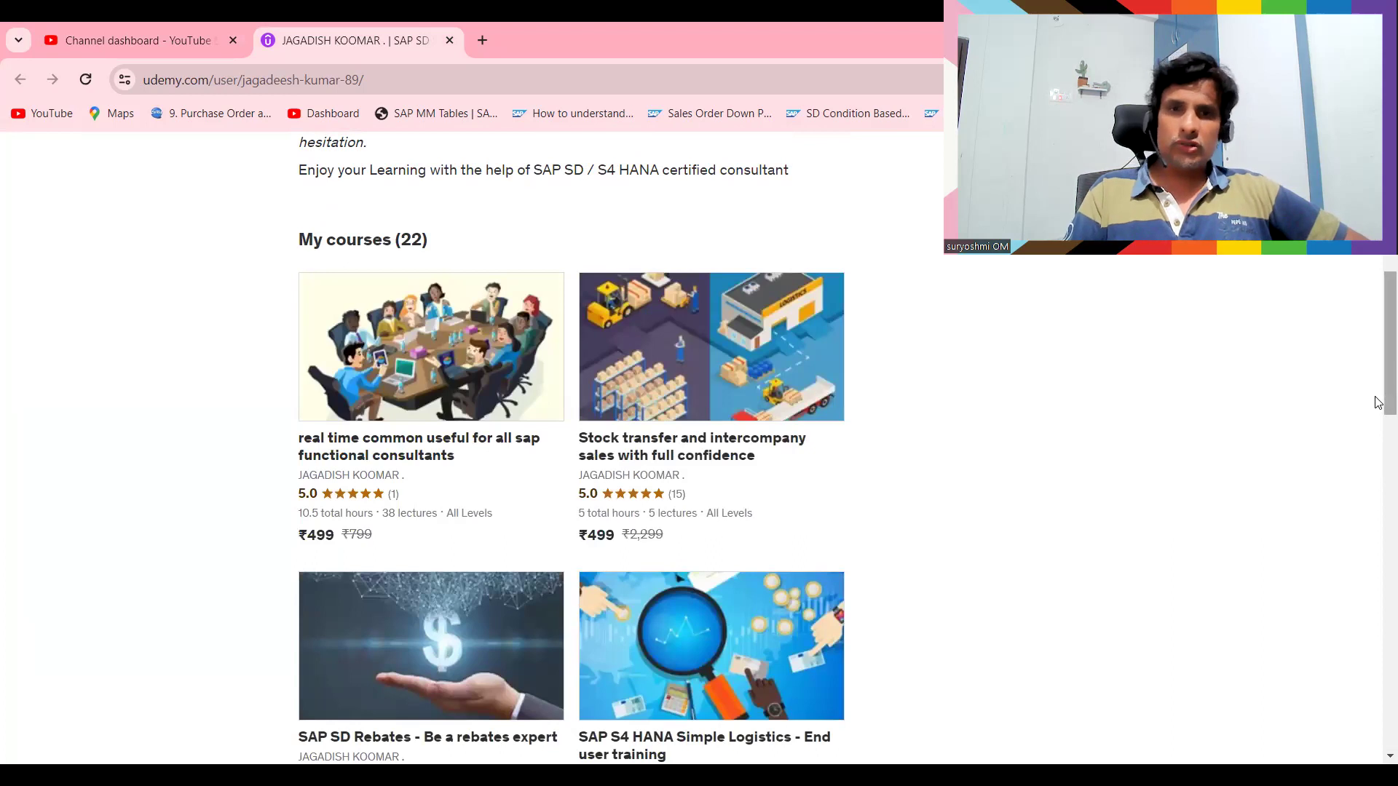
drag(1378, 424, 1325, 328)
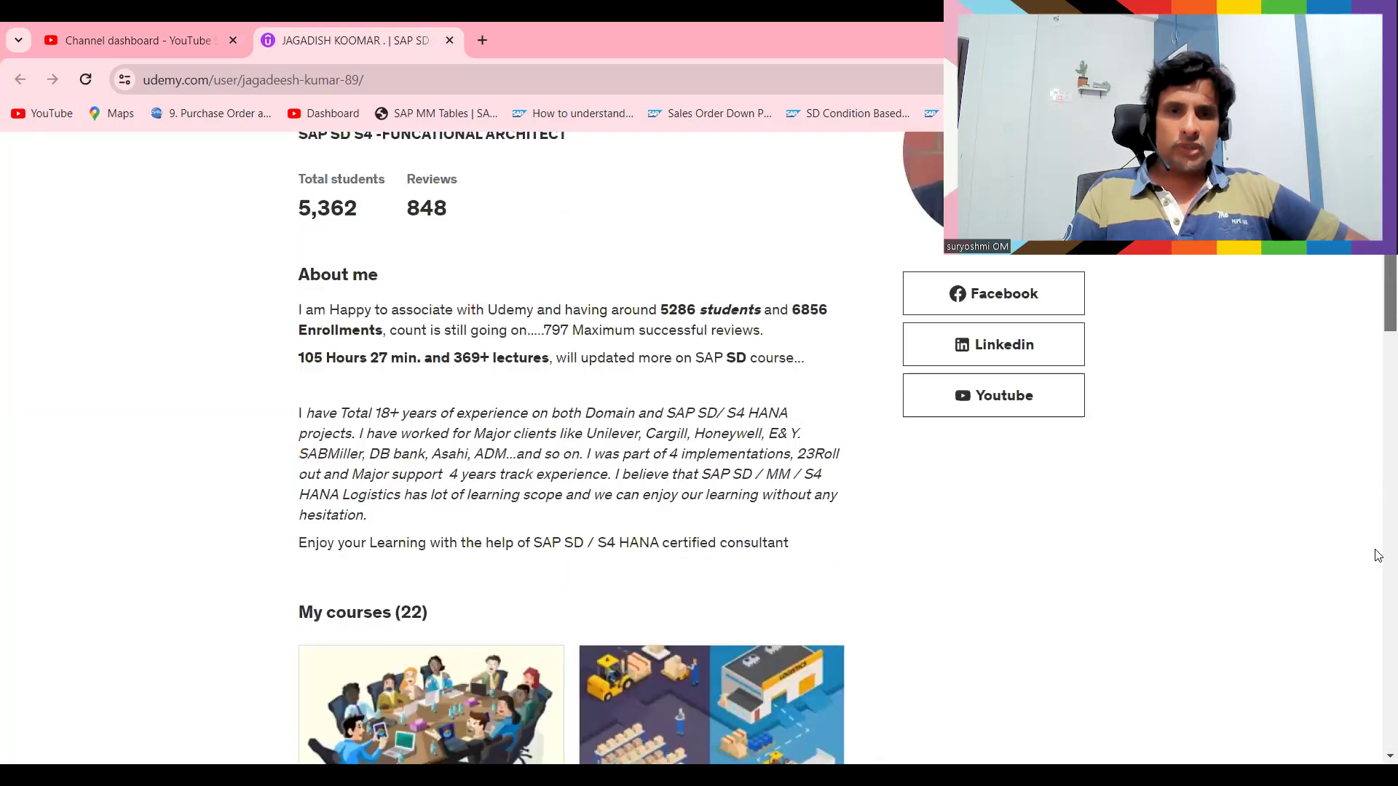
scroll(1376, 665, down, 15)
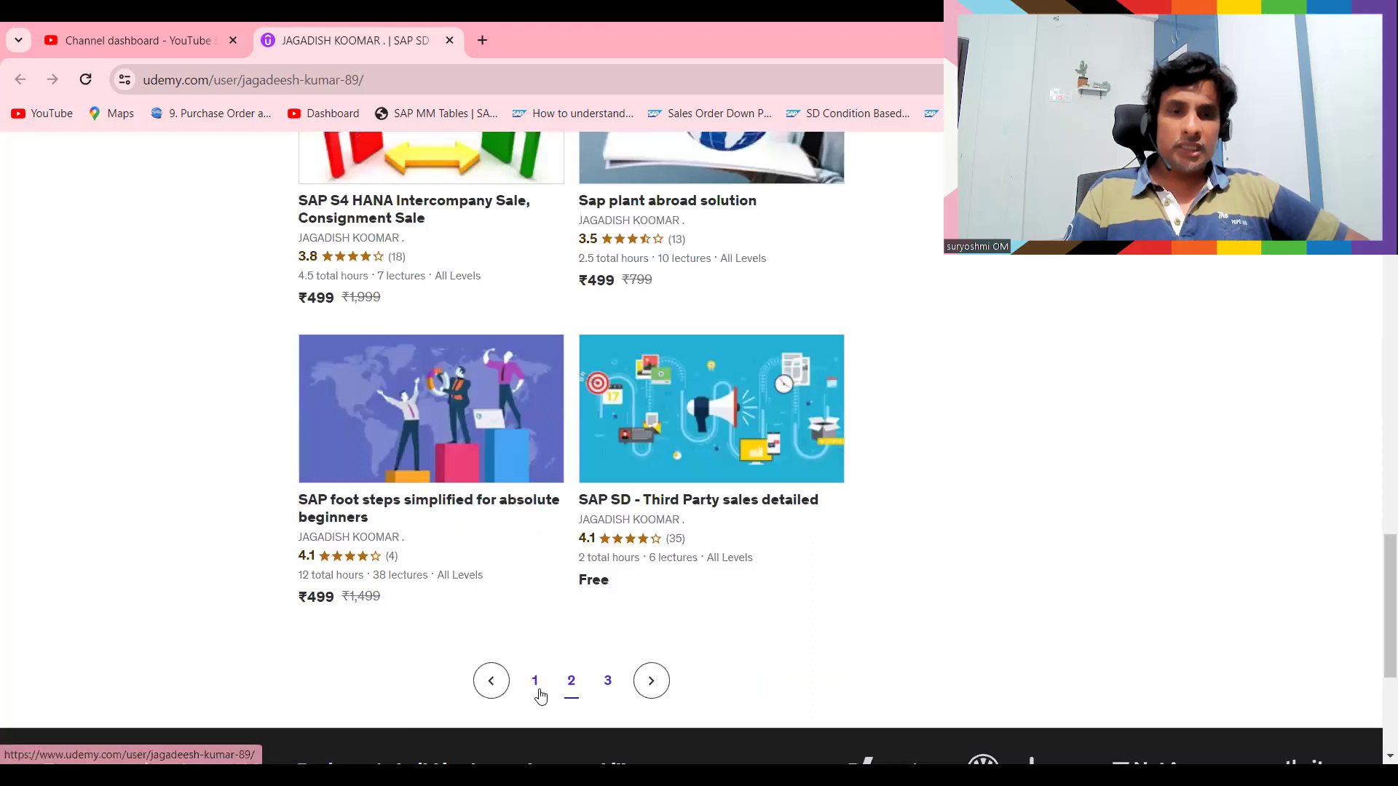
click(539, 692)
key(ctrl+Tab)
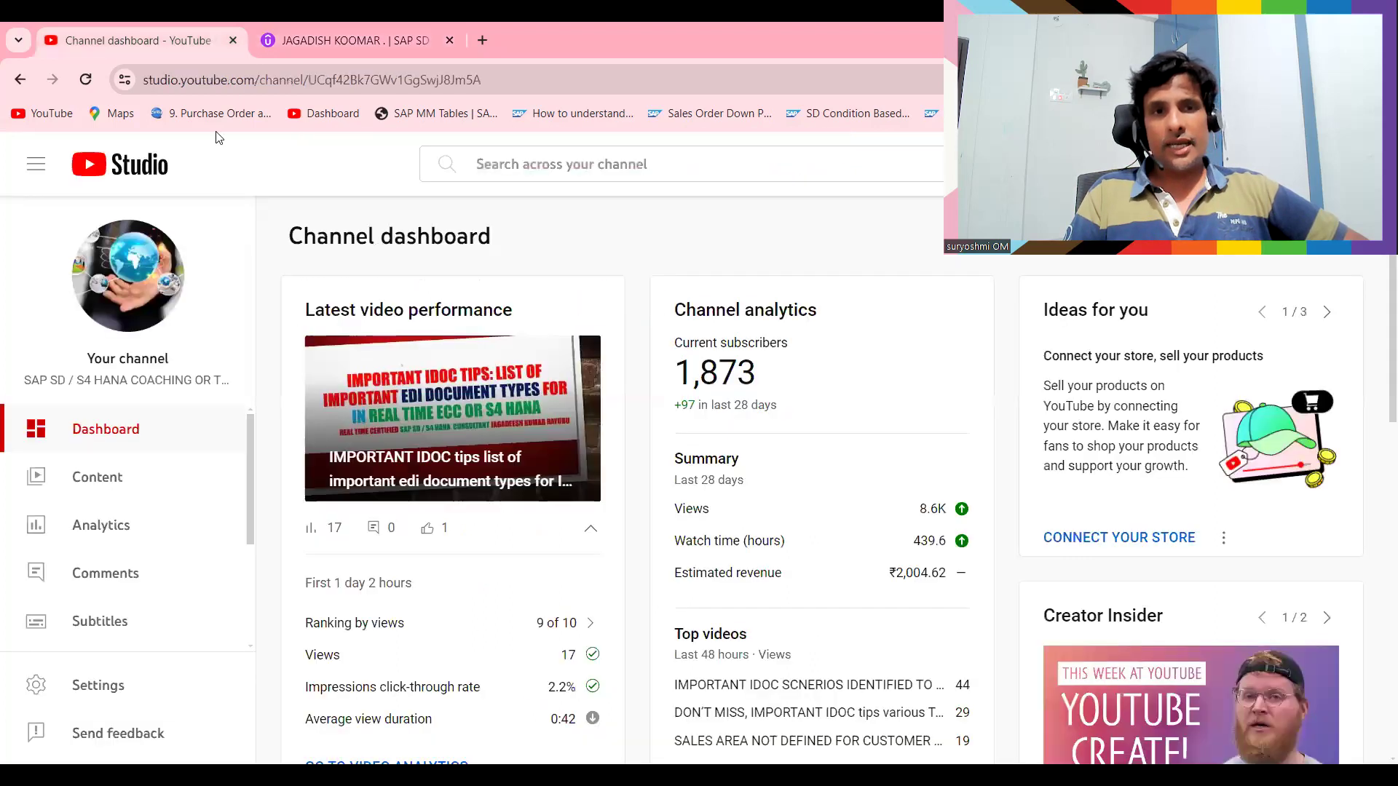